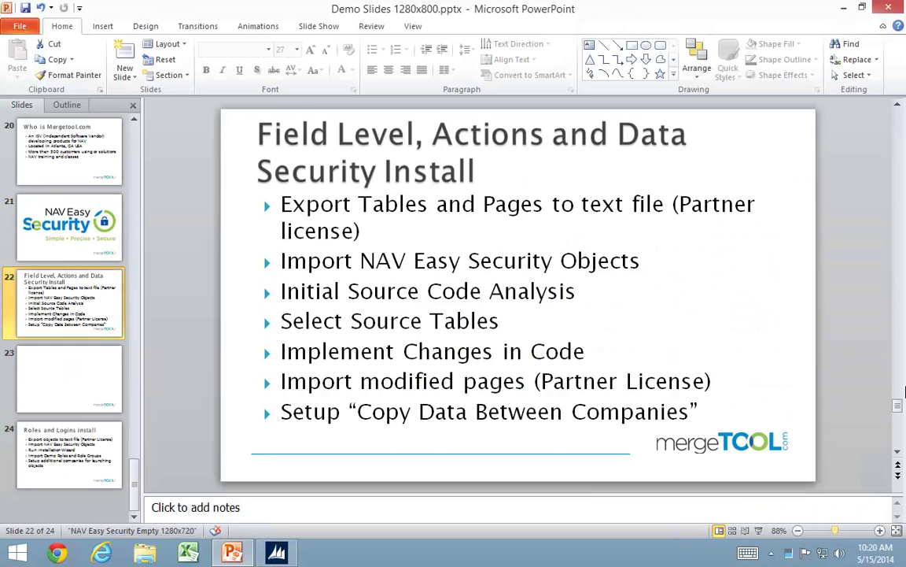
Step: Minimize the PowerPoint install-steps slide to reveal the Sales Order Processor Role Center
click(844, 7)
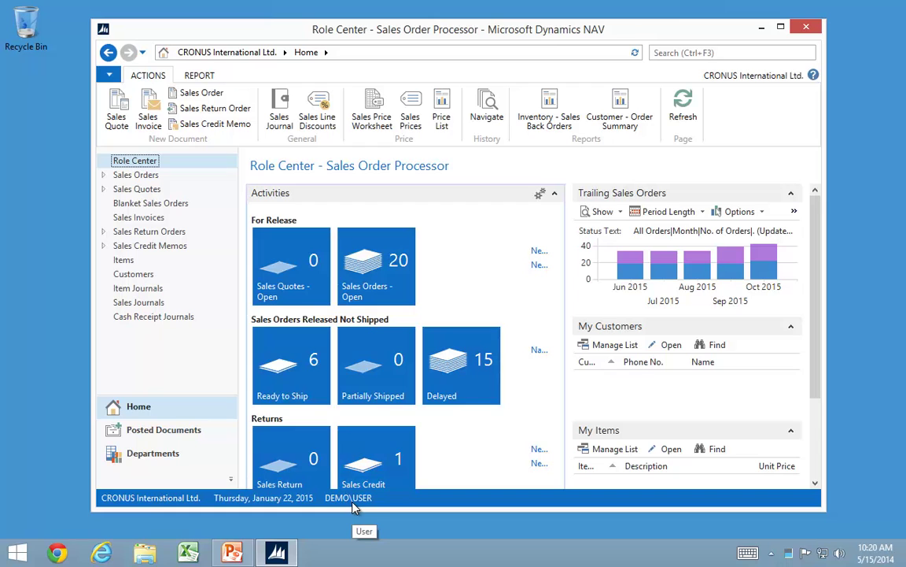
Step: Launch the NAV Development Environment and list objects of all types
click(18, 552)
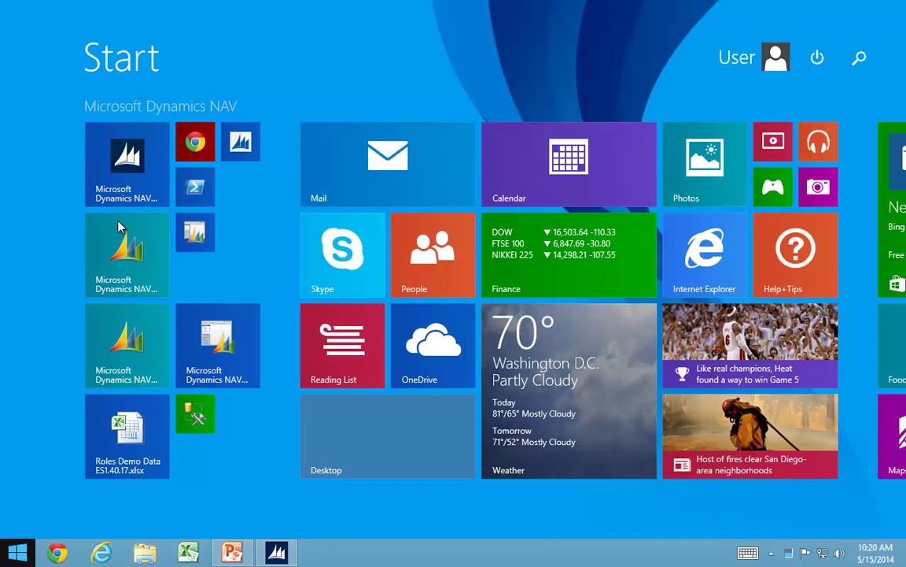
click(240, 141)
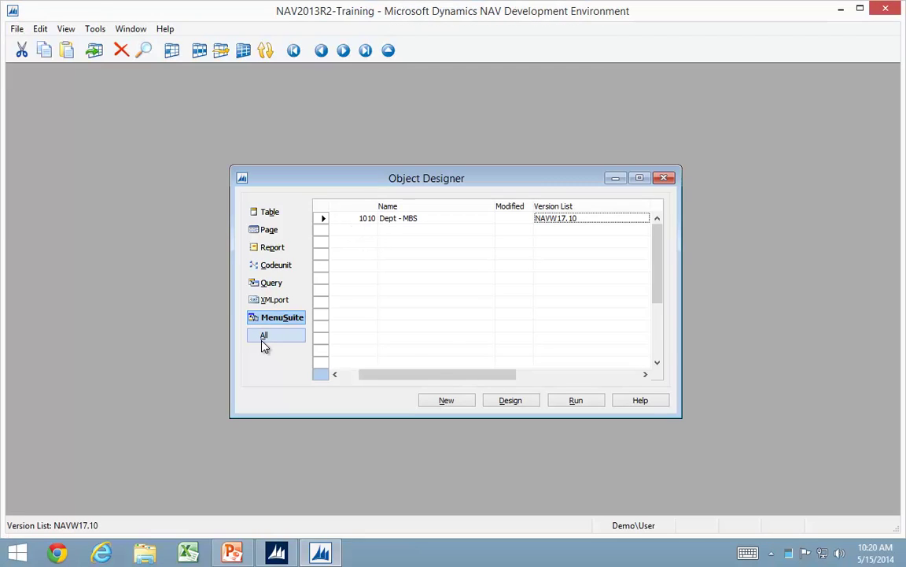
click(265, 337)
Step: Filter the object Type column to Table|Page and select all the filtered objects
click(355, 231)
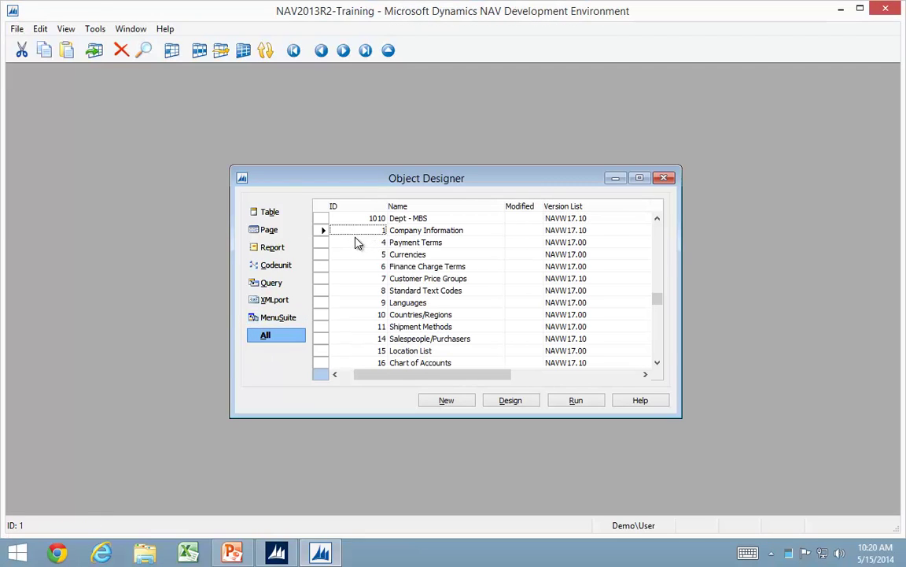
key(Left)
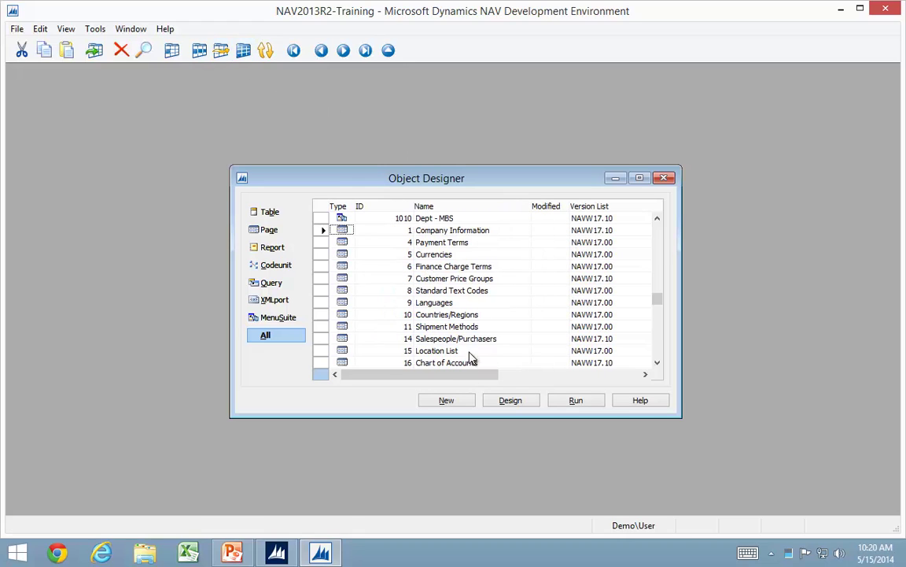
key(F7)
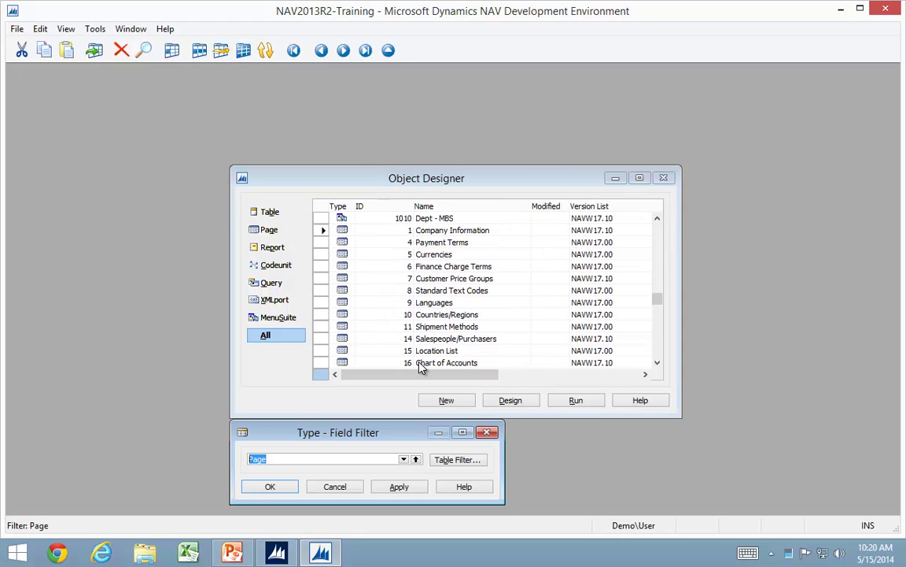
text(1)
key(Return)
click(268, 487)
key(ctrl+a)
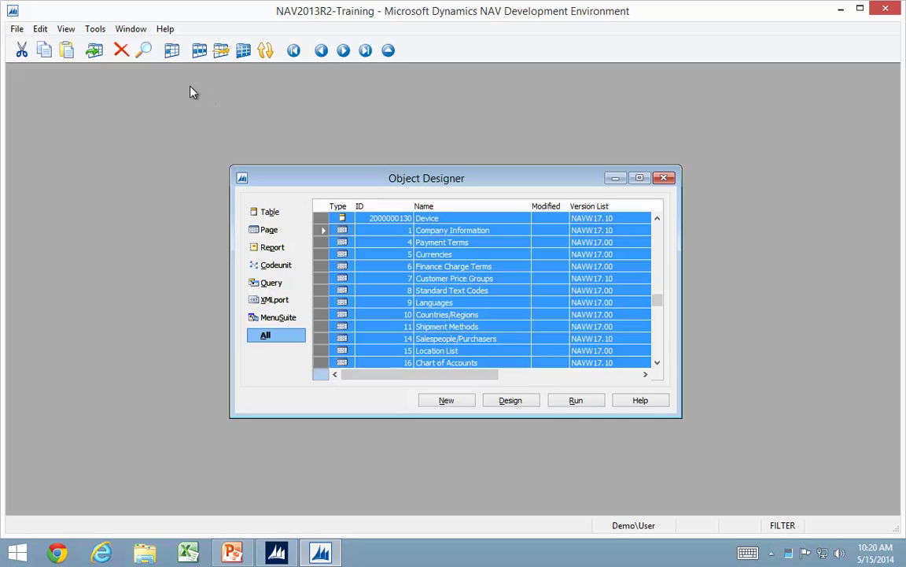
Step: Export the selected objects as TablesAndPages, which is refused with a 'File, Export, Text' permission error
click(17, 30)
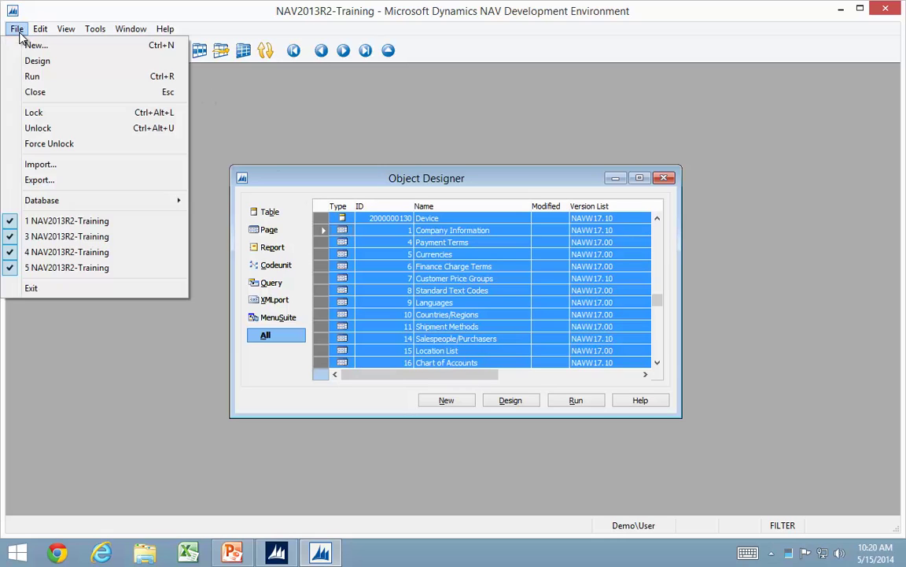
click(49, 180)
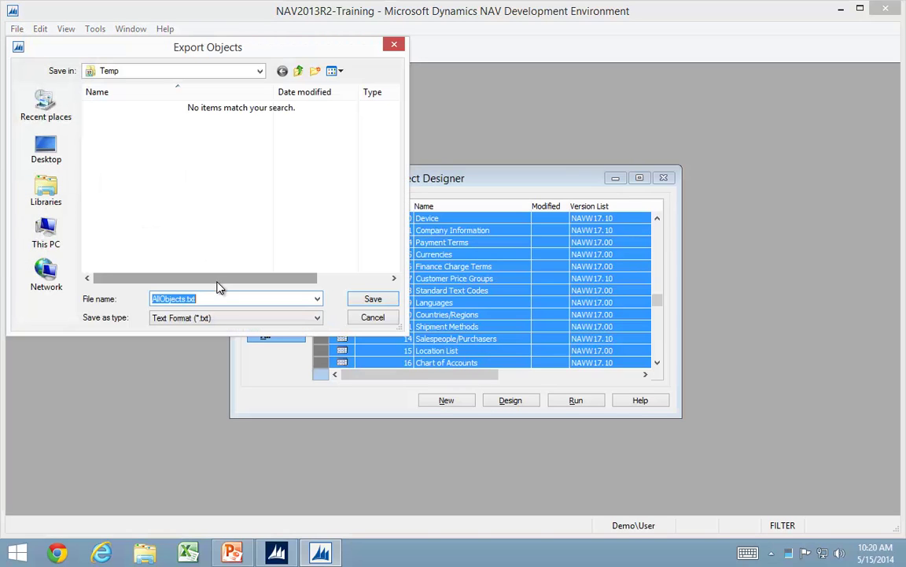
text(TablesAndPages)
key(Return)
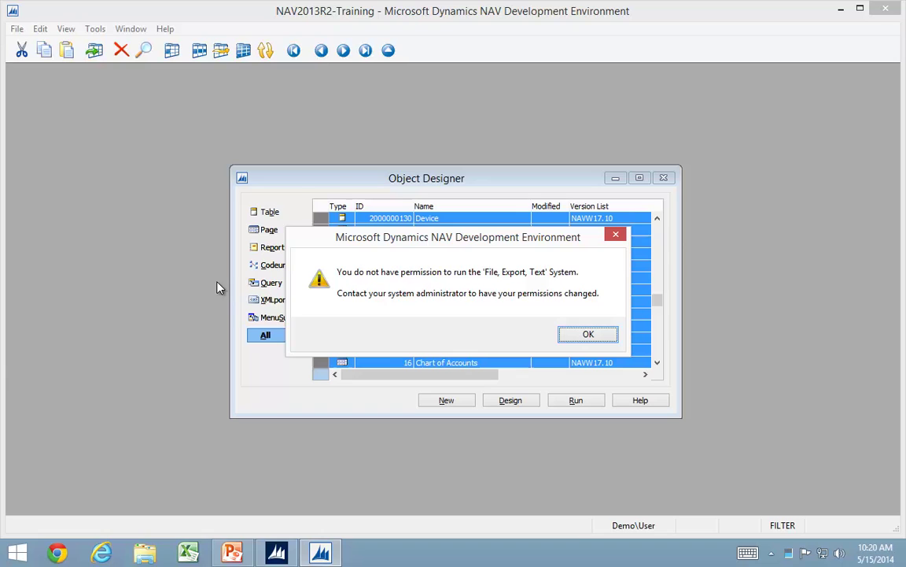
Step: Dismiss the permission error and load the Mergetool.com partner .flf license from License Information
click(588, 335)
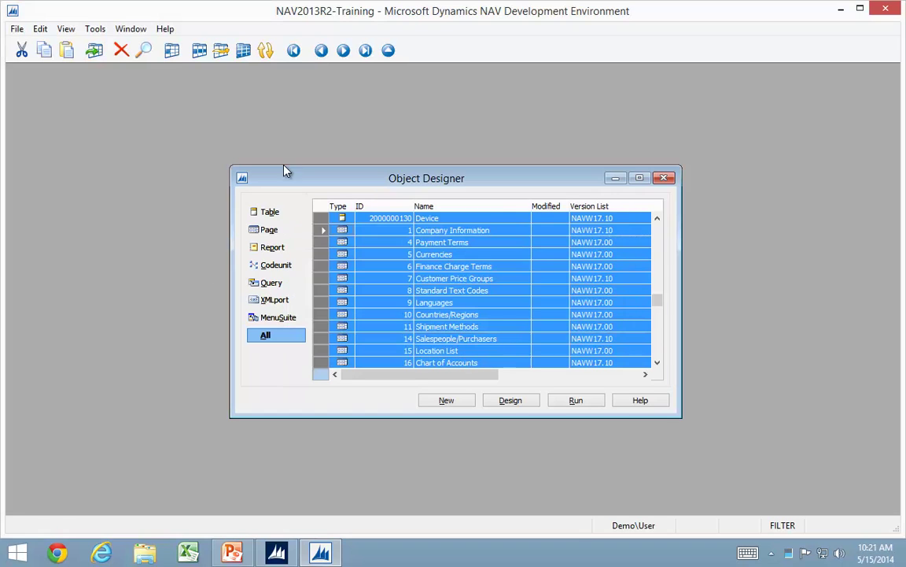
click(95, 29)
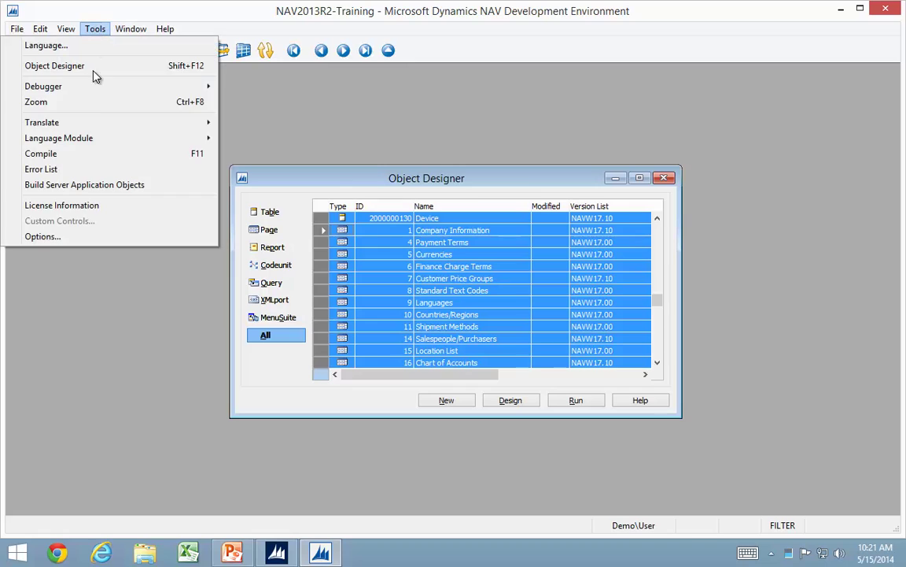
click(50, 206)
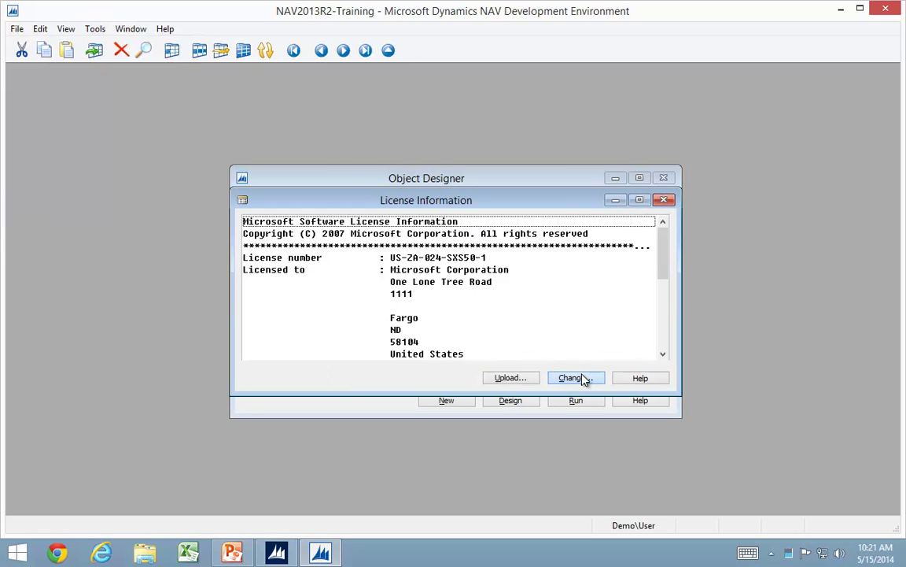
click(358, 248)
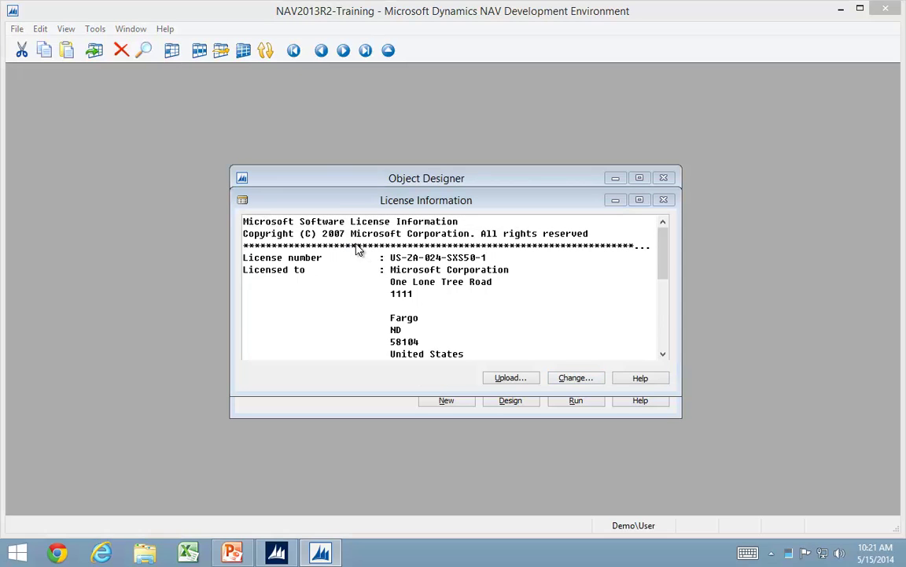
key(alt+c)
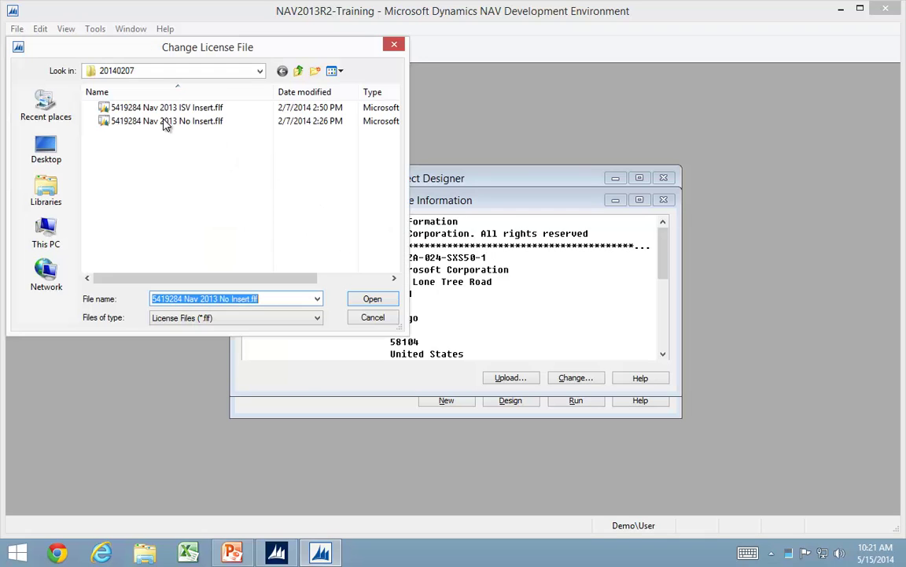
click(392, 304)
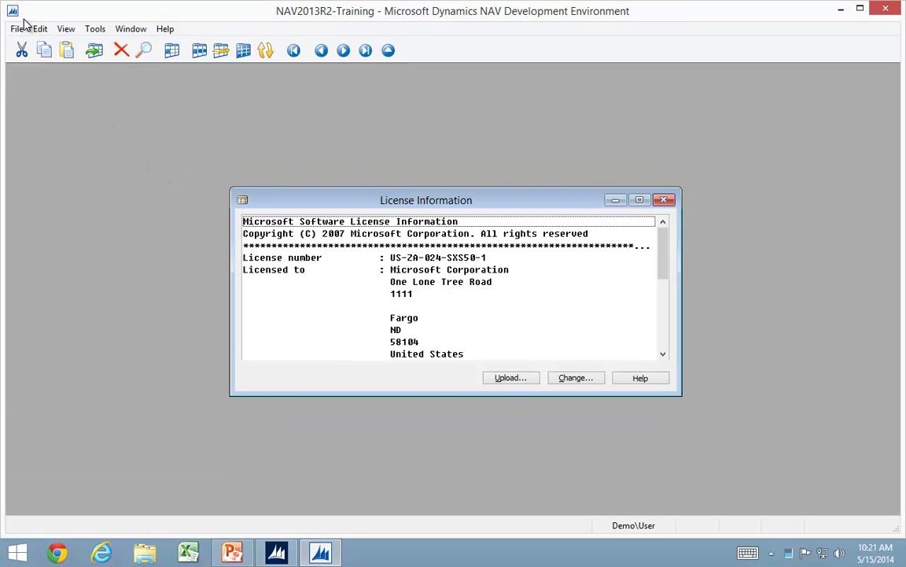
Step: Reopen the NAV2013R2-Training database and open the Object Designer
click(17, 29)
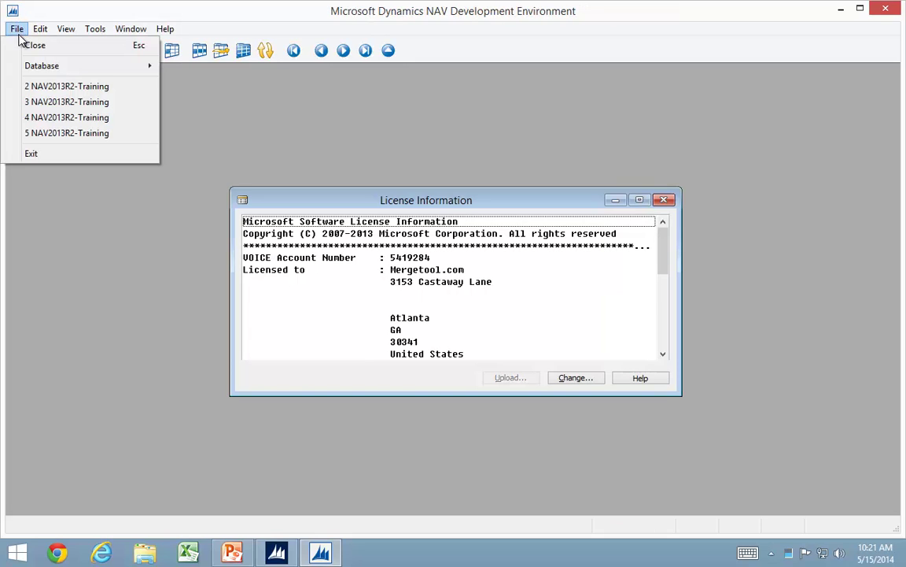
click(56, 91)
click(95, 28)
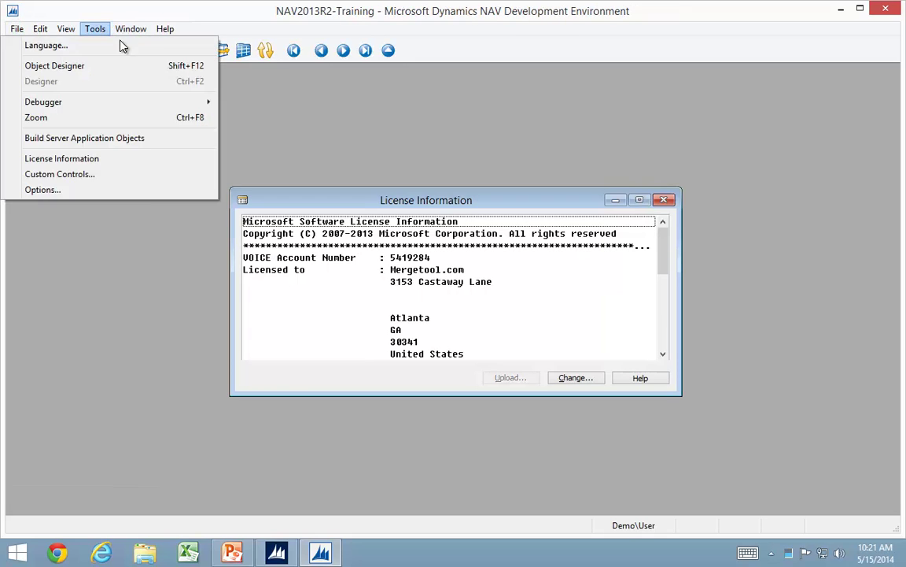
click(74, 67)
Step: Filter Type to Table|Page, select all, and export them to TablesAndPages.txt
key(F7)
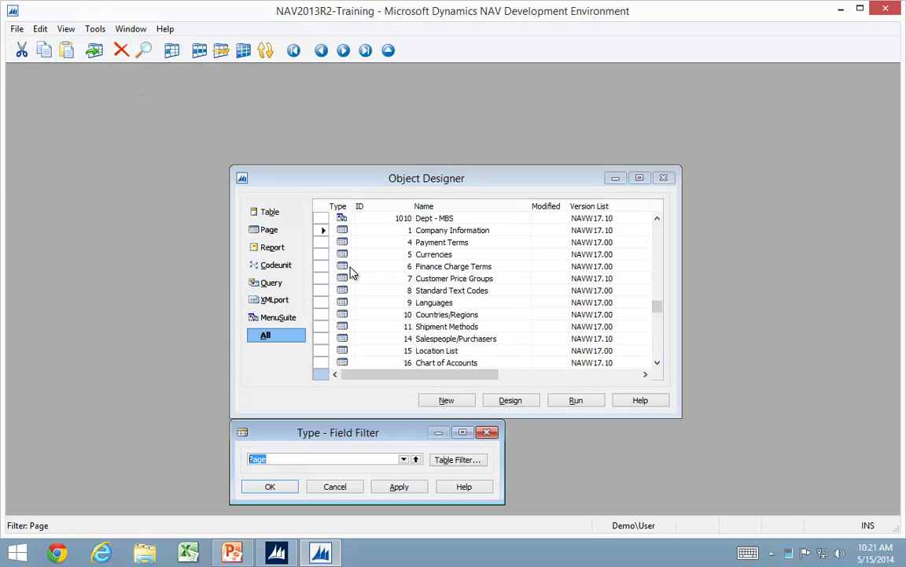
text(1|8)
key(Tab)
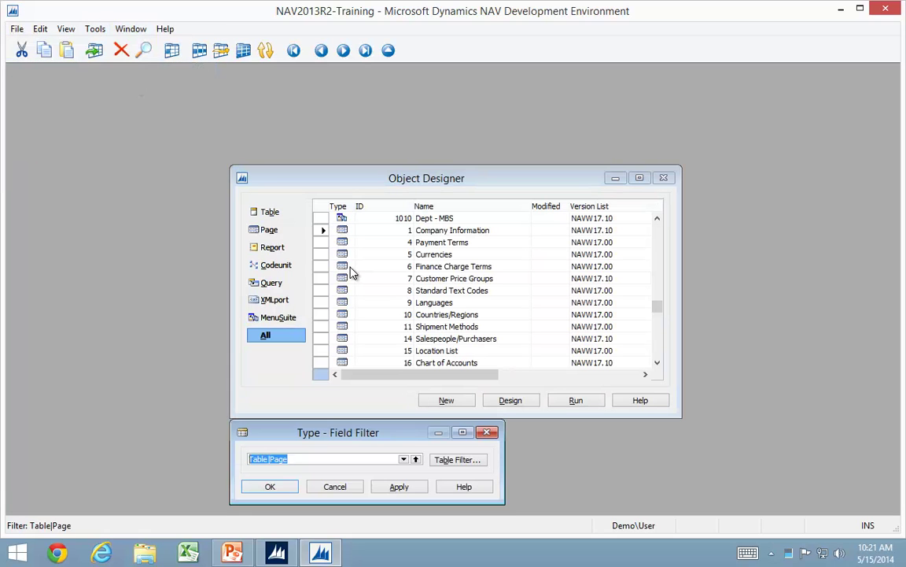
key(Return)
key(ctrl+a)
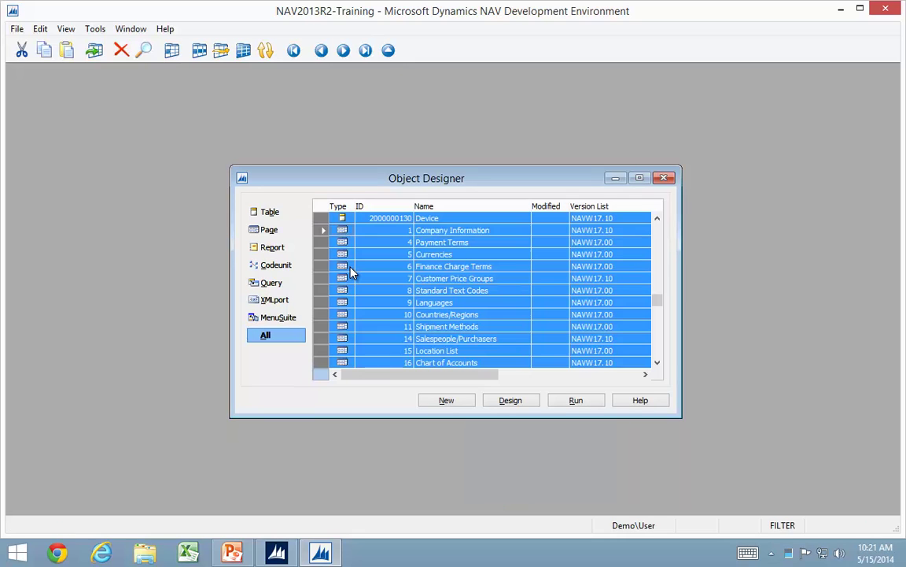
key(alt+f)
key(x)
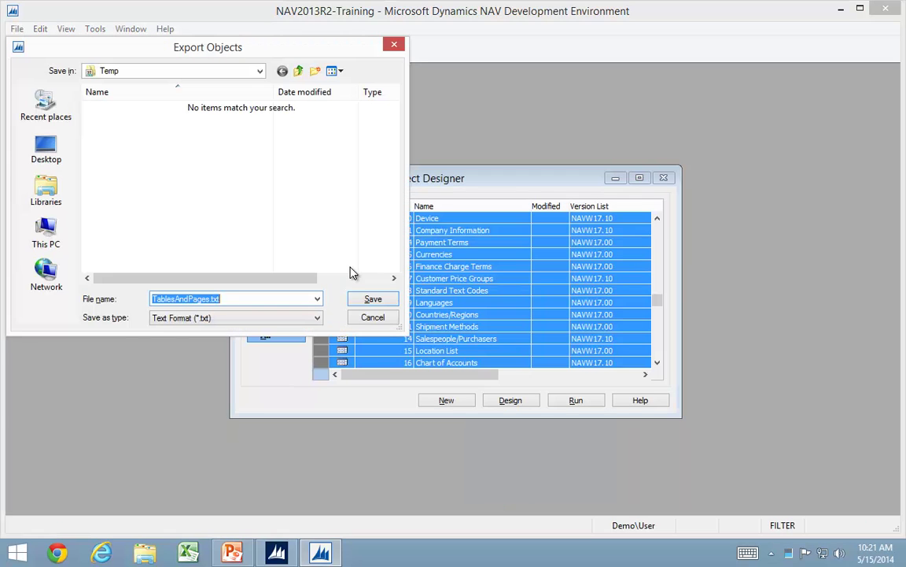
key(Return)
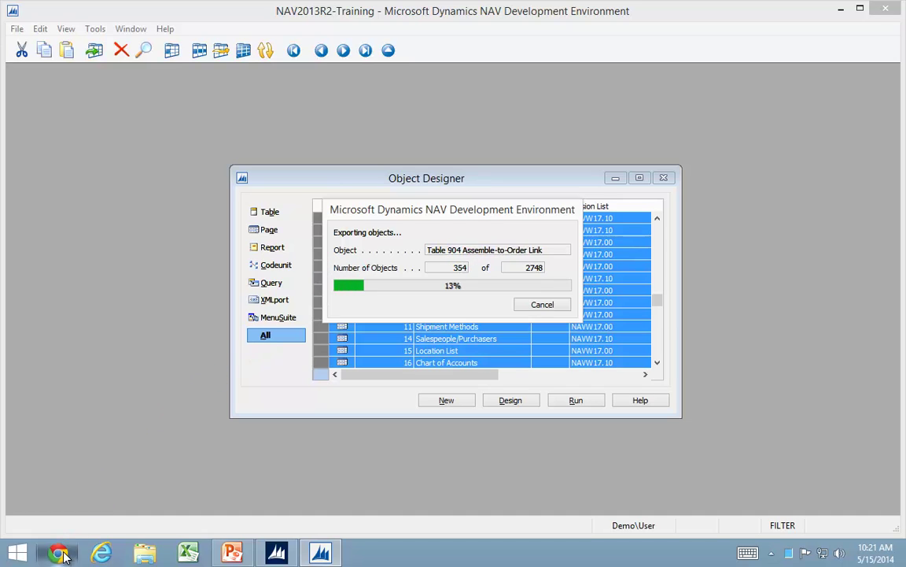
Step: Download the 16.7 MB ES1.40.21 Easy Security RAR from mergetool.com's versions history page
click(63, 556)
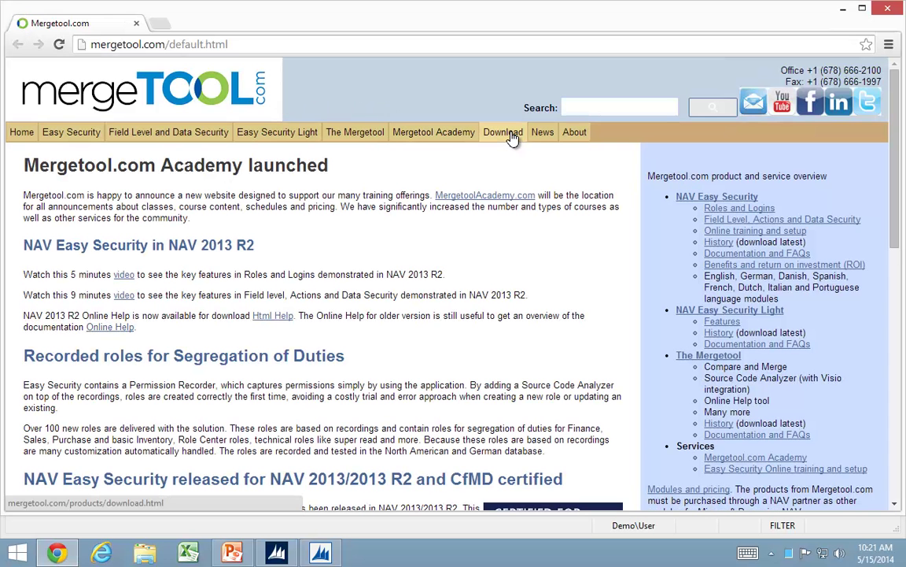
click(507, 133)
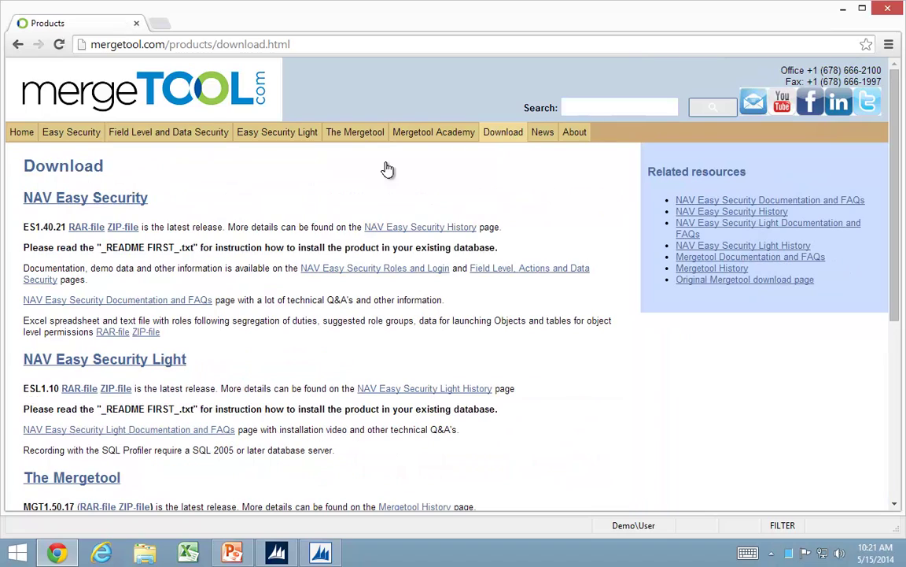
click(84, 231)
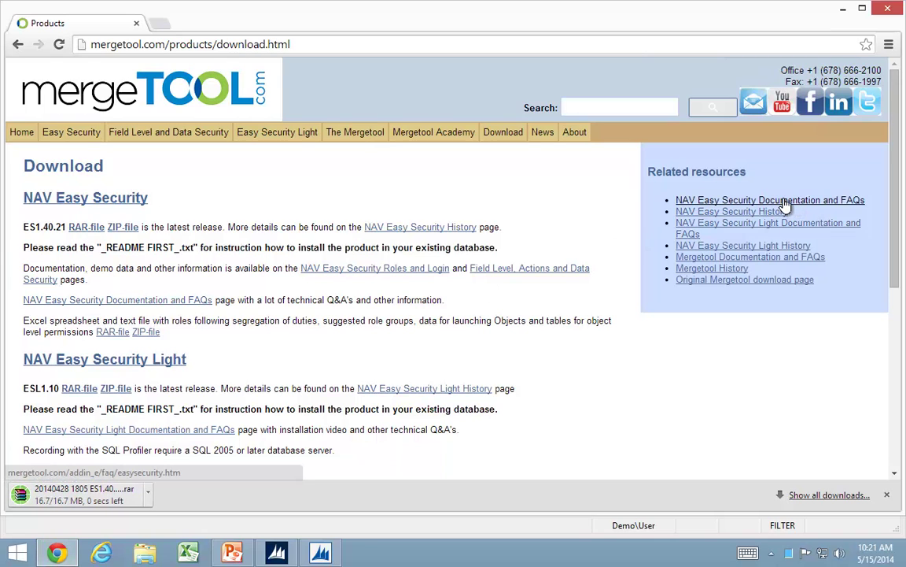
click(731, 212)
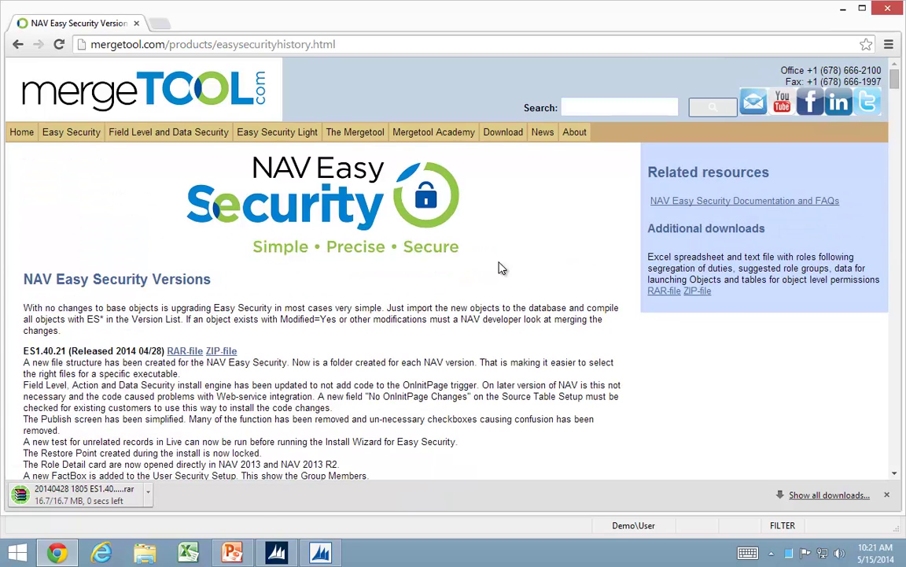
scroll(167, 370, down, 1)
scroll(170, 374, down, 1)
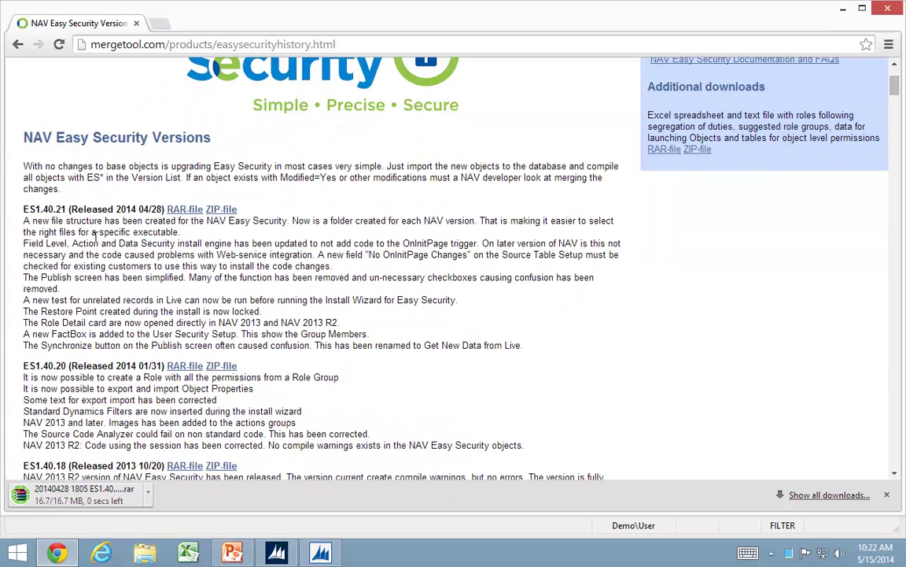
scroll(95, 236, up, 2)
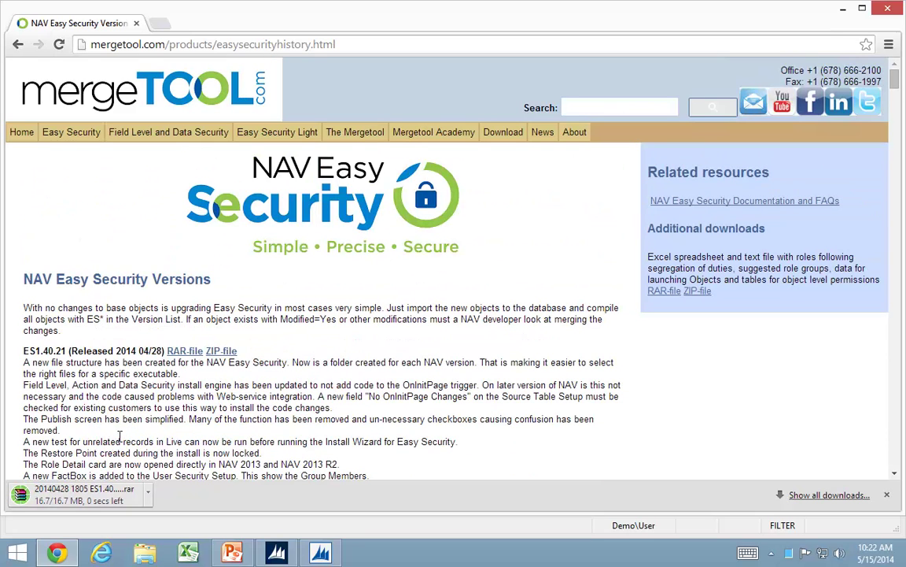
click(148, 495)
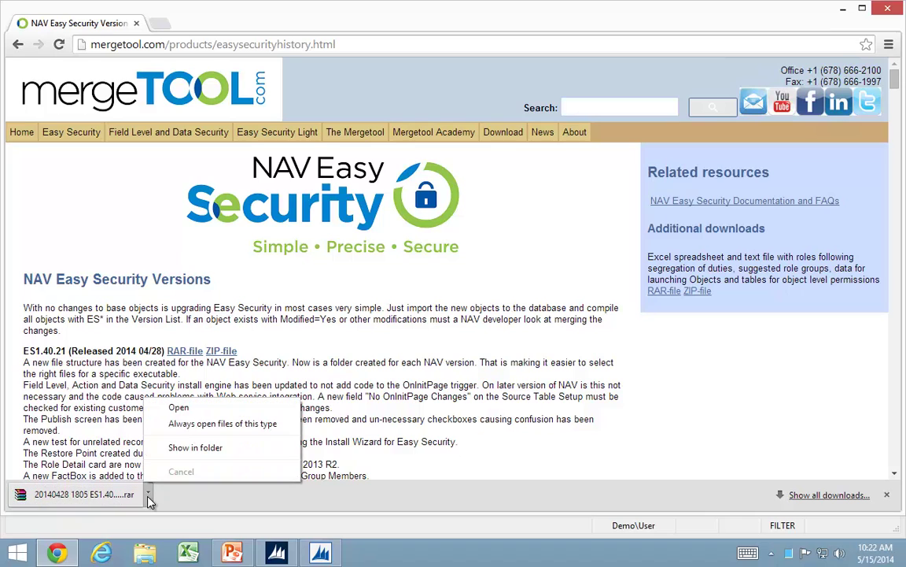
Step: Extract the downloaded Easy Security RAR archive into c:\temp
click(203, 448)
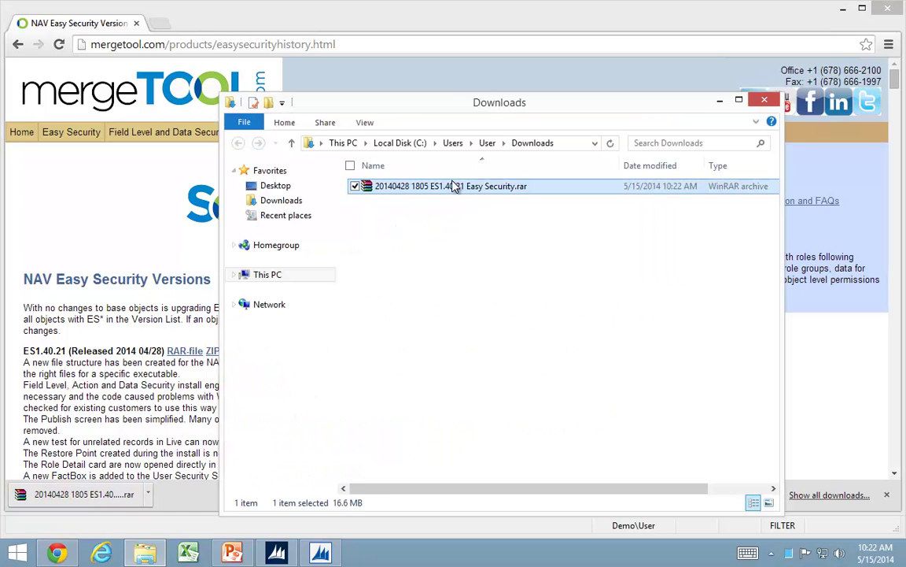
right_click(421, 193)
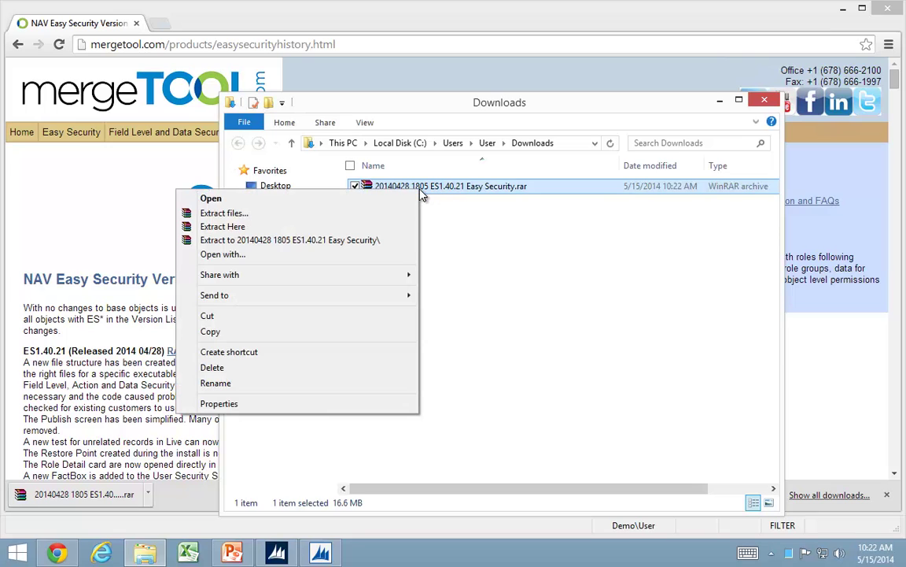
click(236, 213)
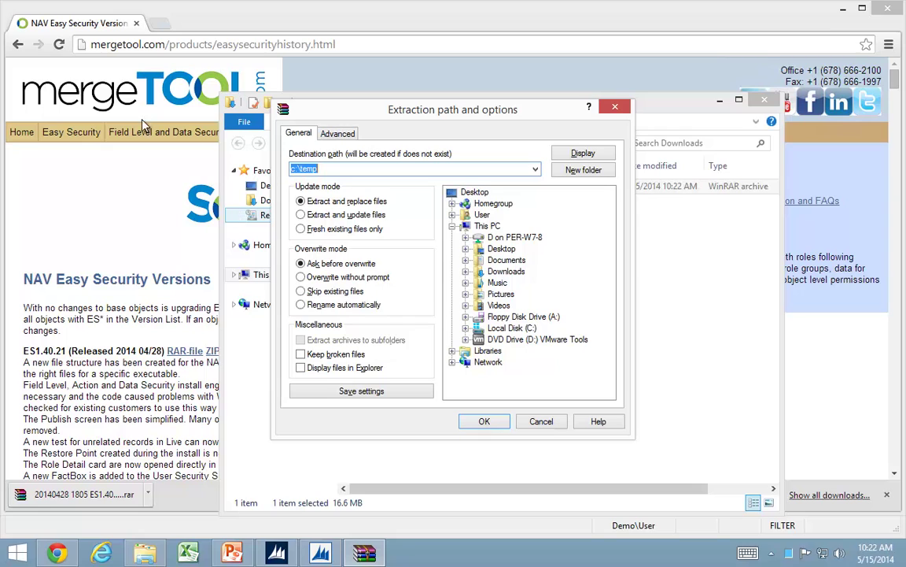
click(465, 327)
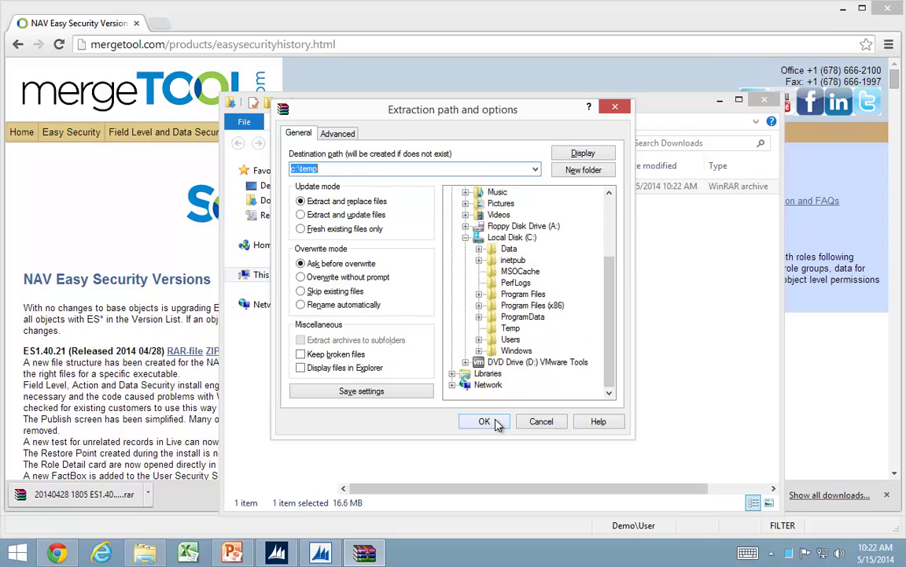
click(495, 422)
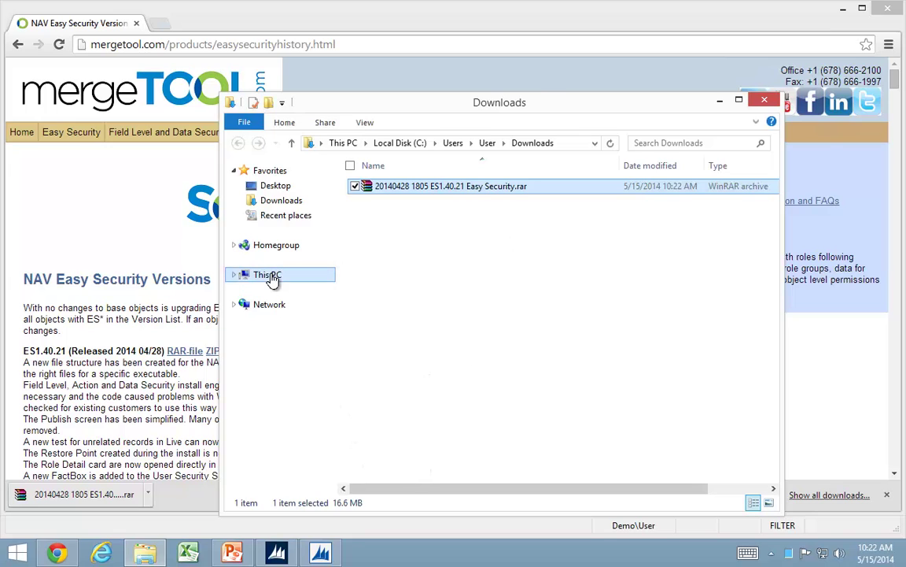
Step: Browse to C:\Temp\ES1.40.21 Easy Security and open the extracted folder
click(271, 280)
click(419, 384)
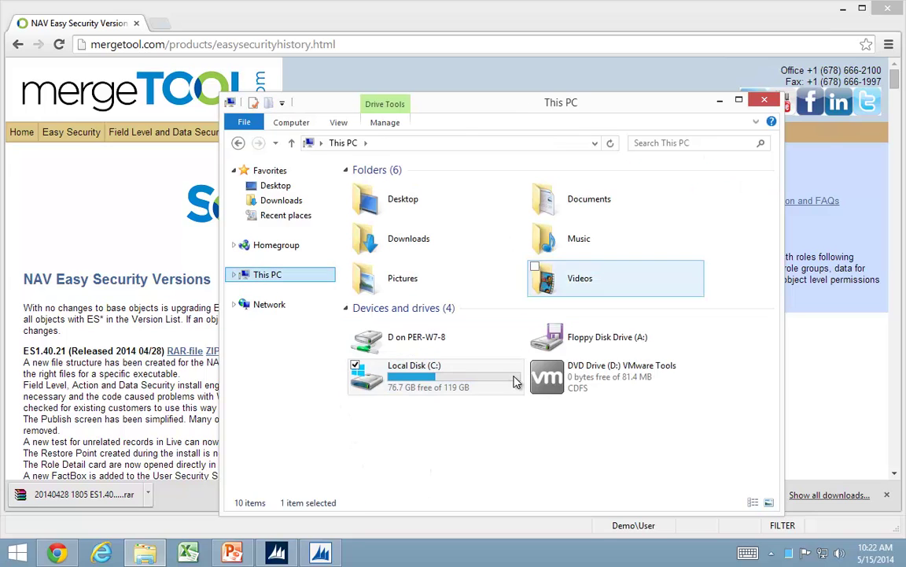
double_click(419, 384)
double_click(382, 291)
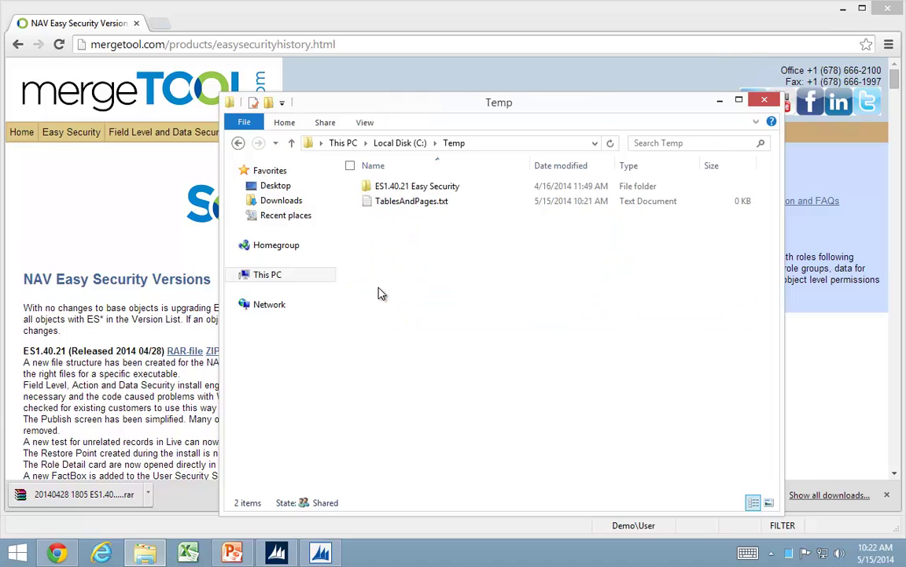
click(400, 191)
double_click(400, 190)
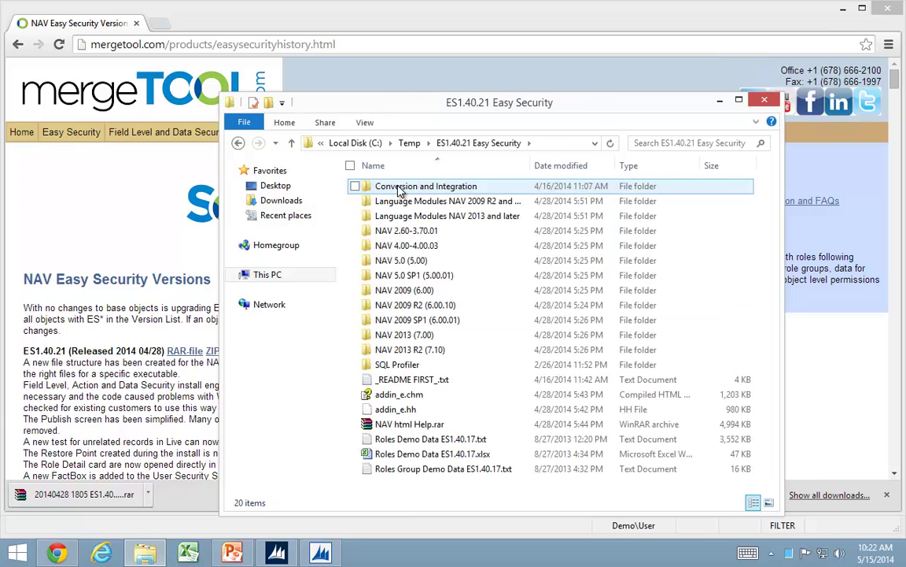
Step: Review the Mergetool.com products help in addin_e.chm, then close it
double_click(407, 397)
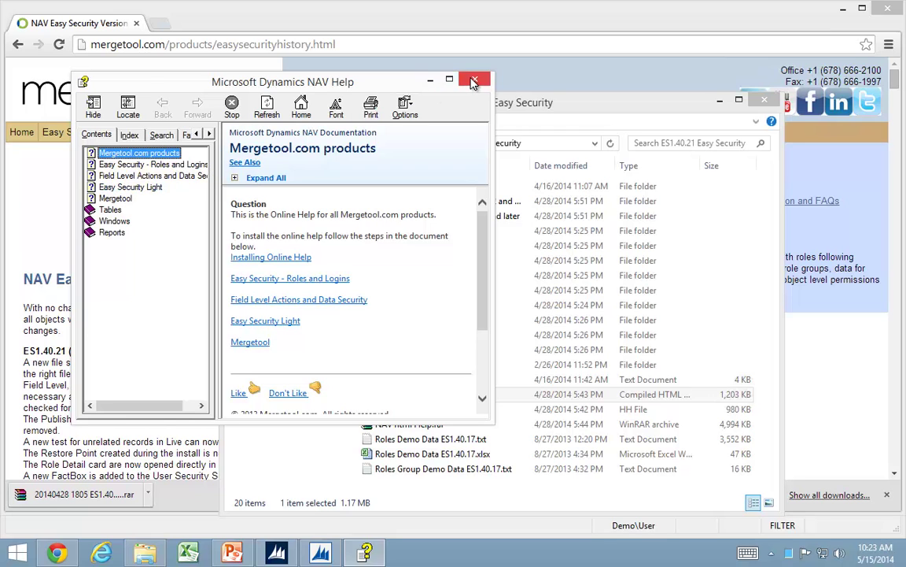
click(474, 83)
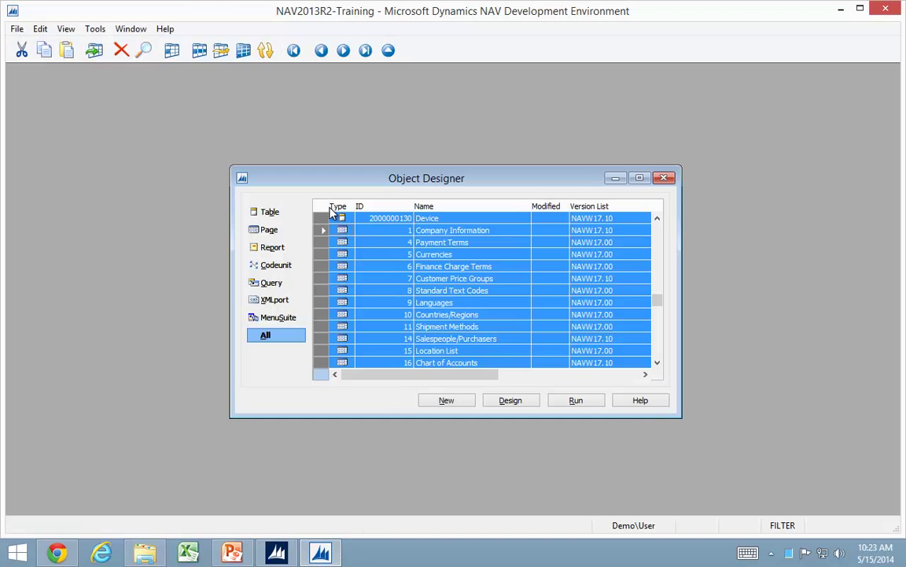
Step: Import all 233 objects from NAV 2013 R2 (7.10)\ES1.40.21 7.10.fob via the Import Worksheet
click(16, 30)
click(42, 167)
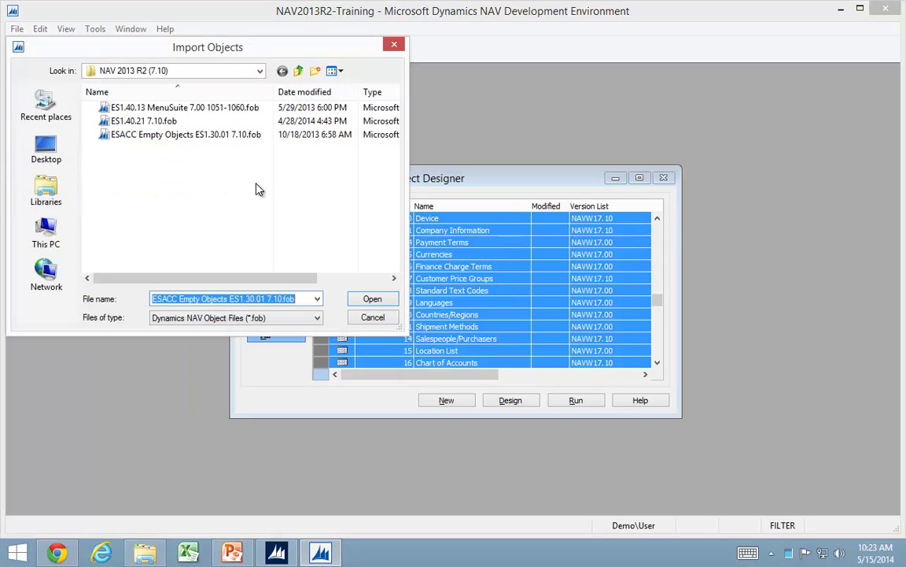
click(300, 72)
click(300, 71)
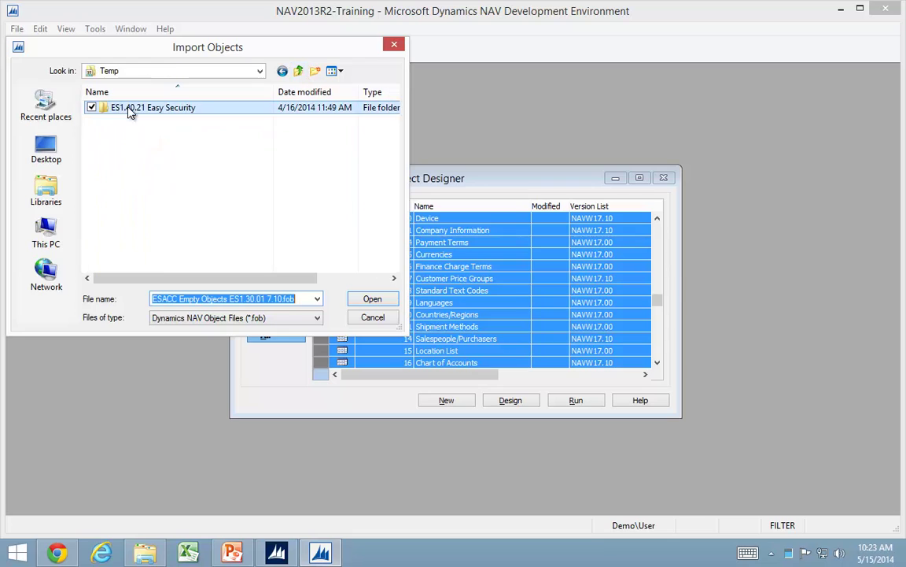
double_click(148, 115)
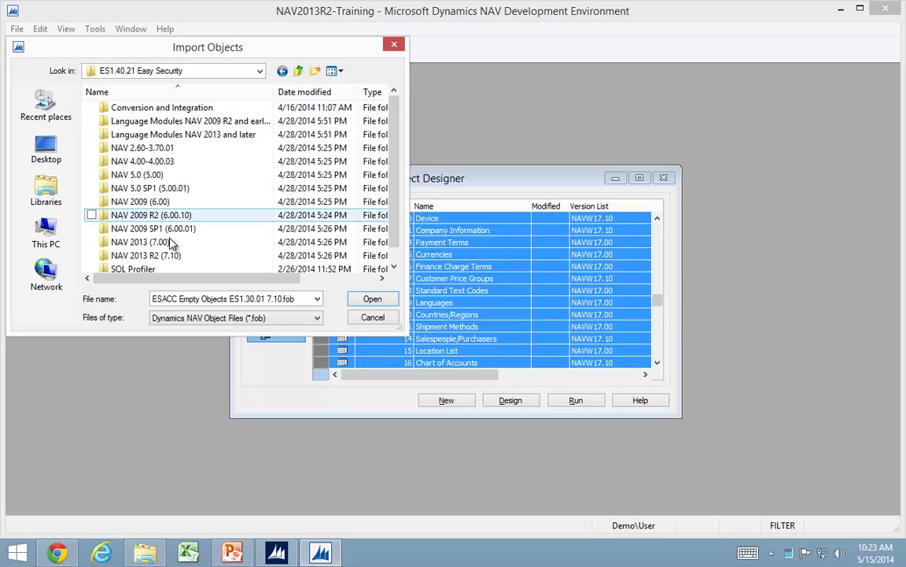
double_click(142, 255)
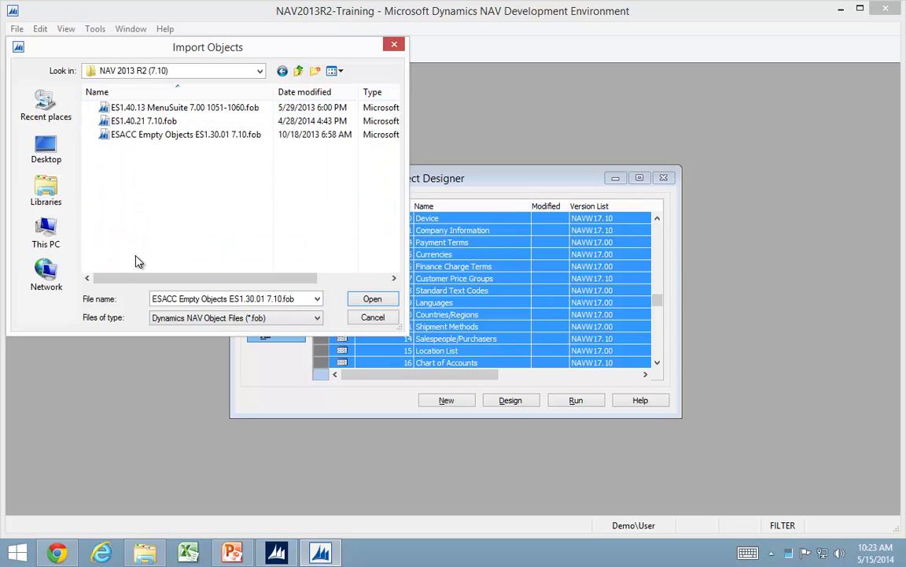
click(161, 122)
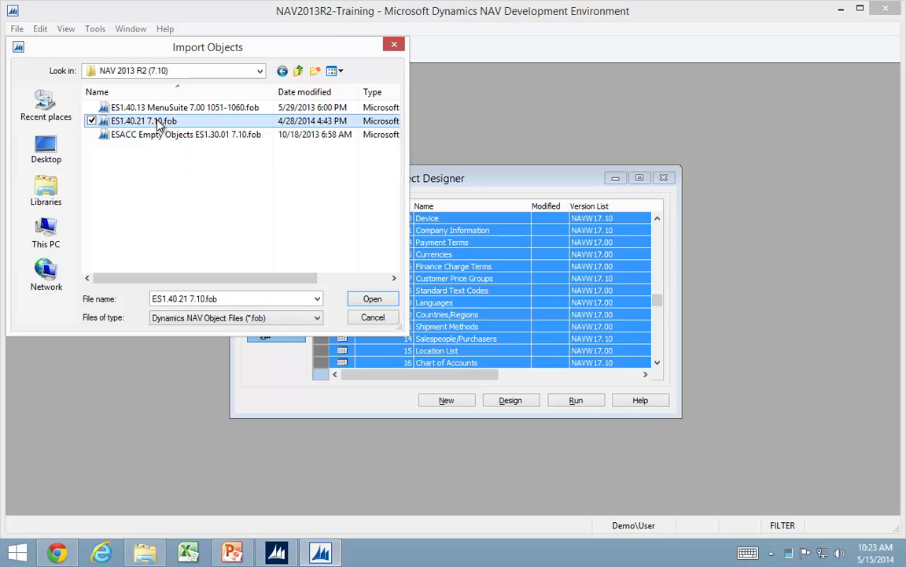
click(371, 299)
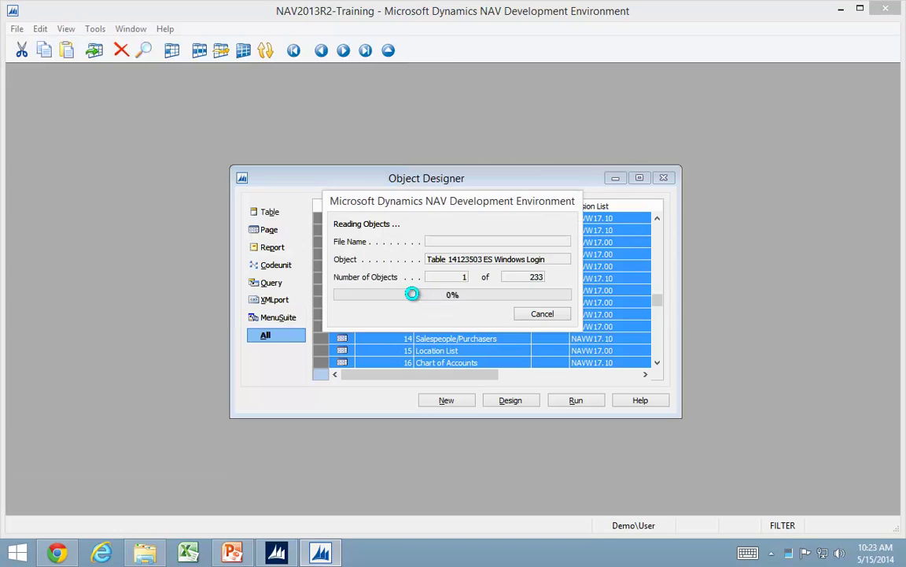
click(521, 344)
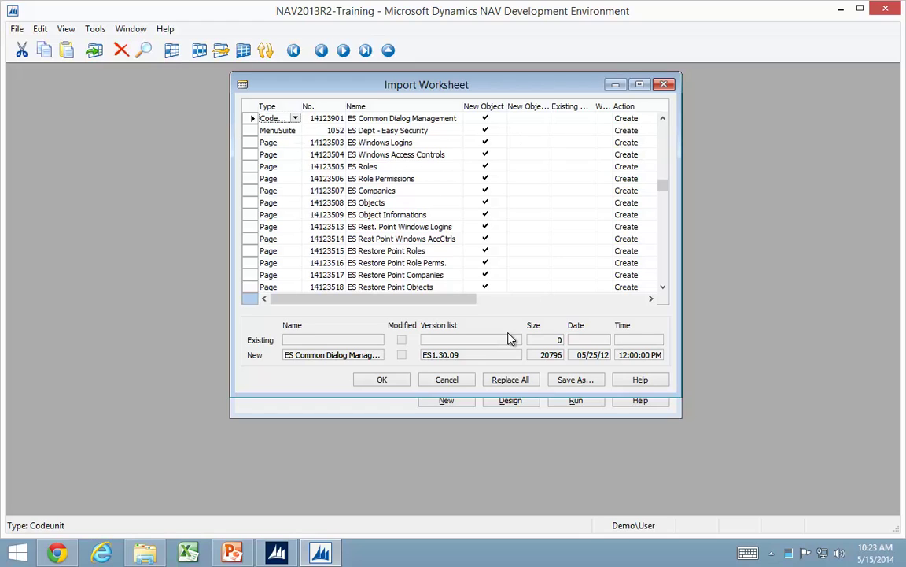
click(382, 379)
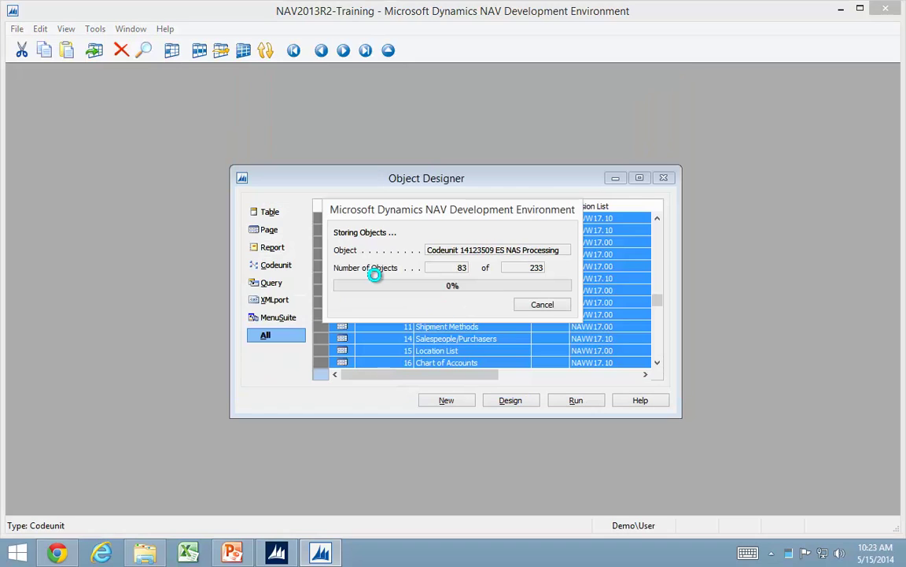
click(492, 349)
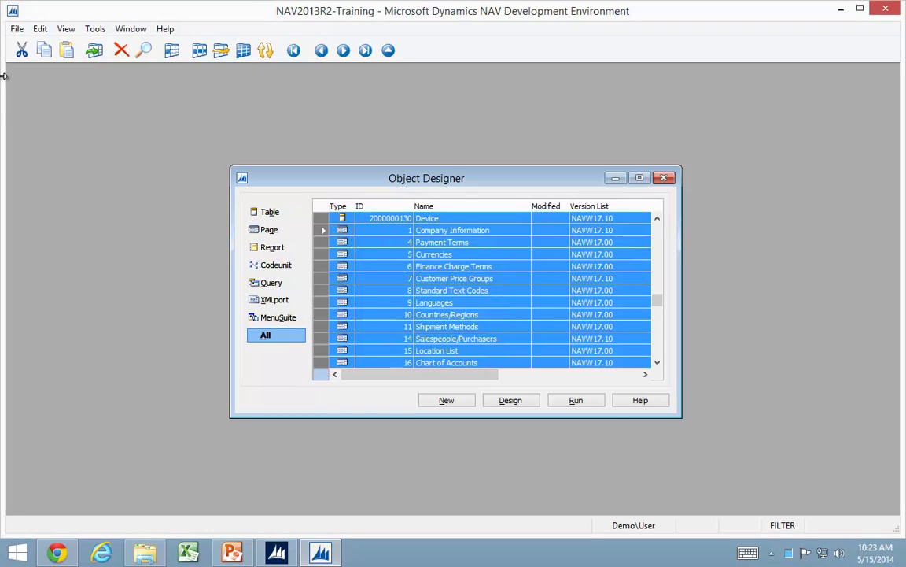
Step: Import codeunits 14123811–14123814 from ESACC Empty Objects ES1.30.01 7.10.fob
click(16, 29)
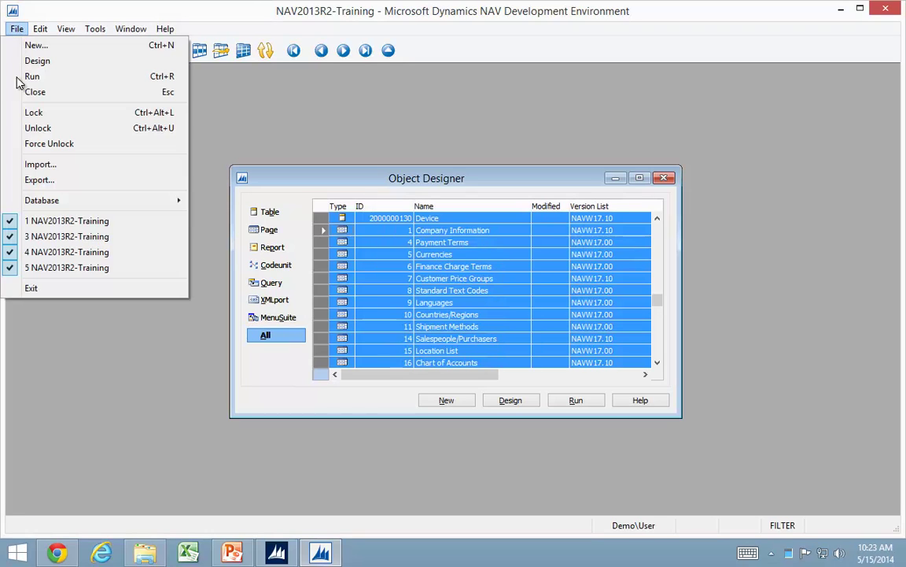
click(39, 165)
click(130, 136)
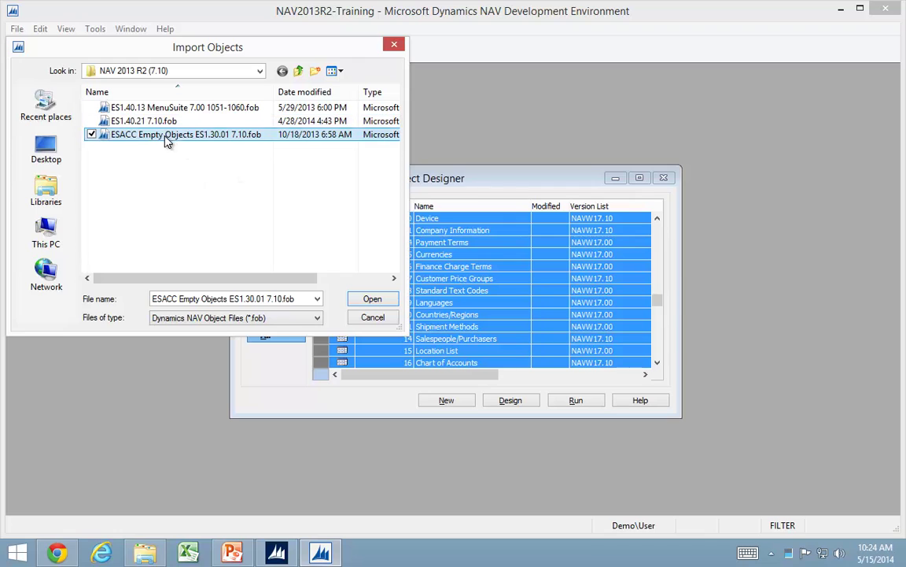
click(373, 300)
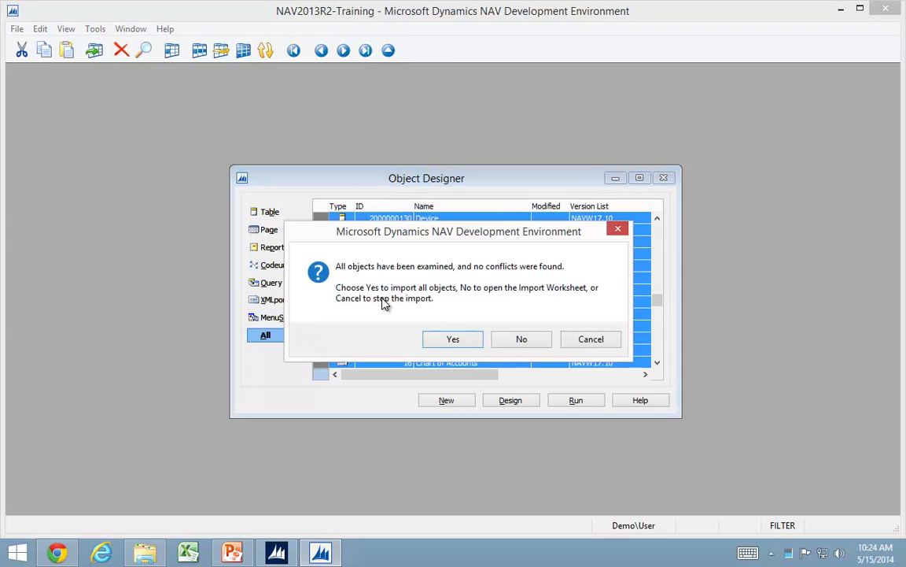
click(523, 341)
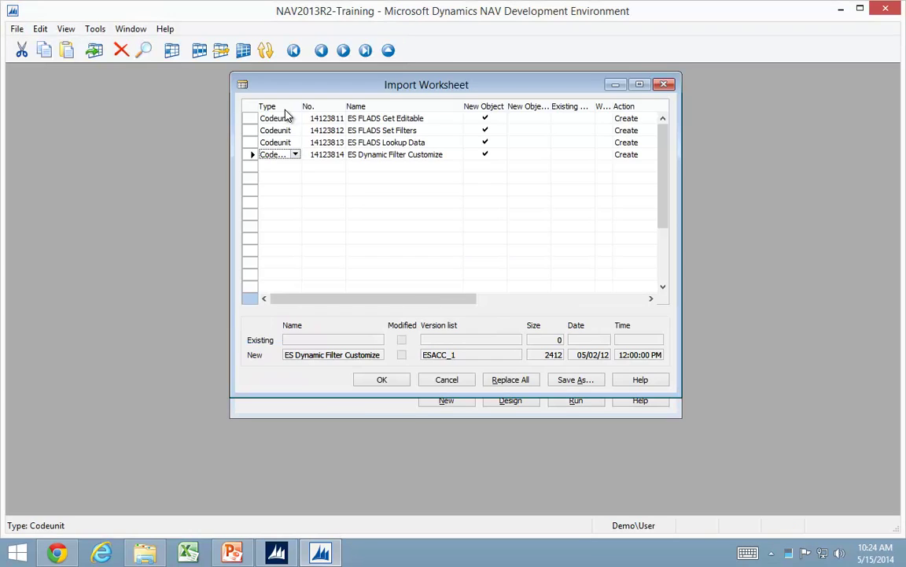
click(383, 381)
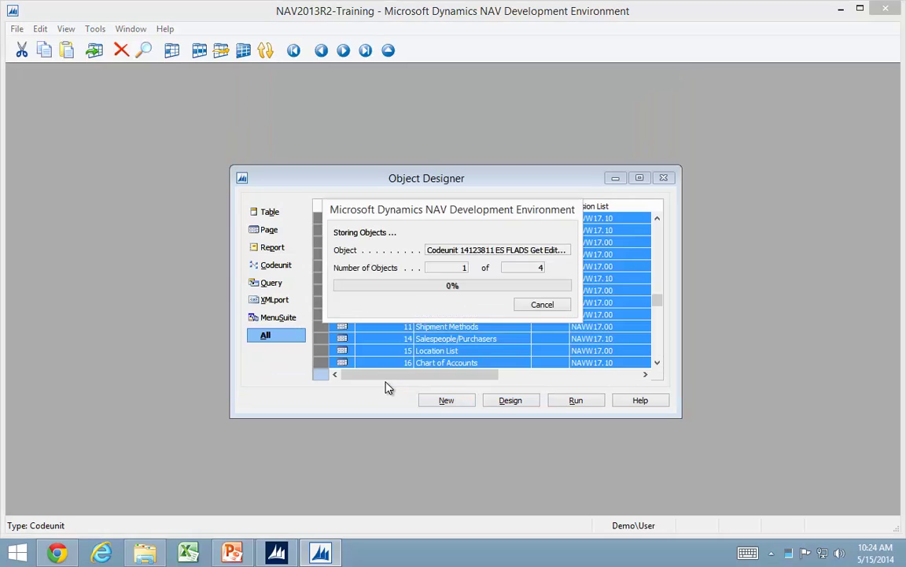
click(495, 352)
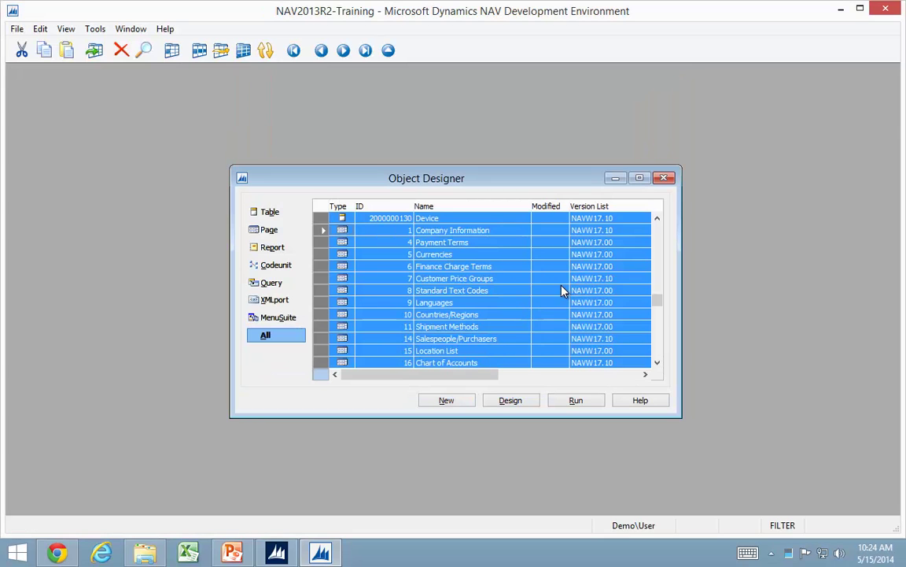
Step: Filter the Version List to ES* and select every listed object
click(580, 280)
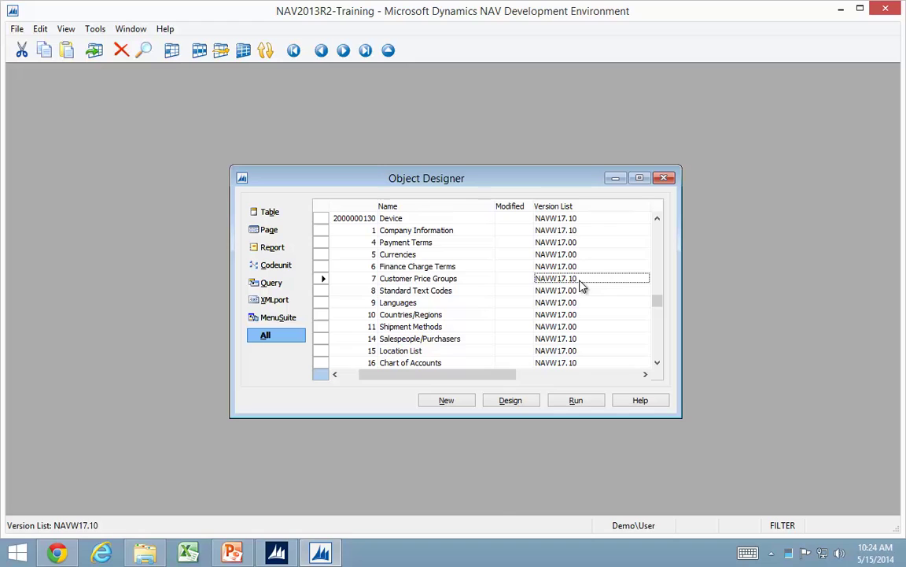
key(F7)
text(ES*)
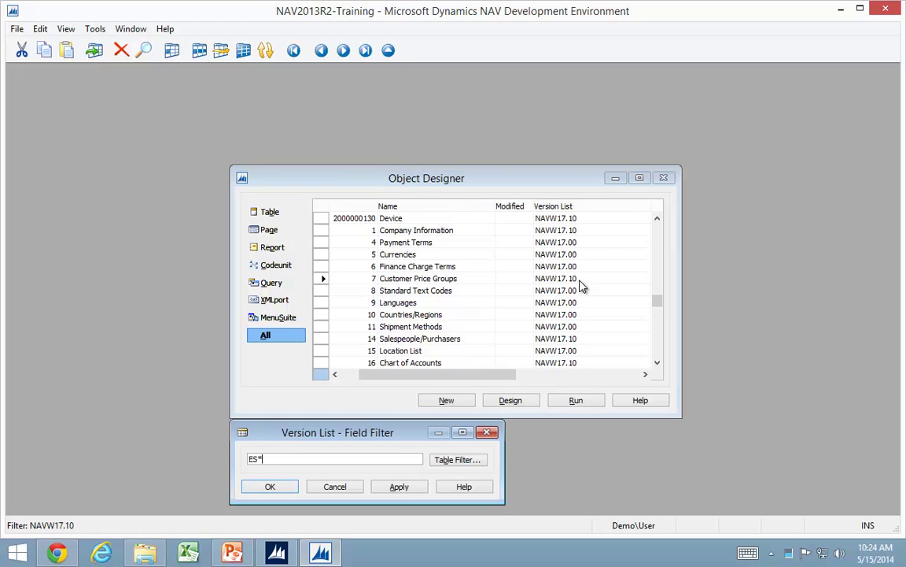
key(Return)
key(ctrl+a)
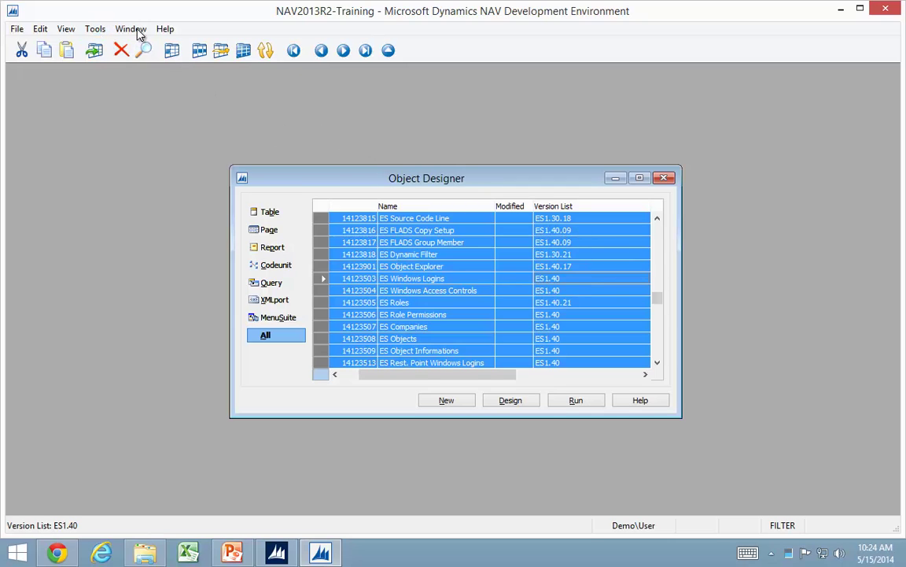
Step: Compile the 202 selected objects, confirming the compile prompt
click(94, 29)
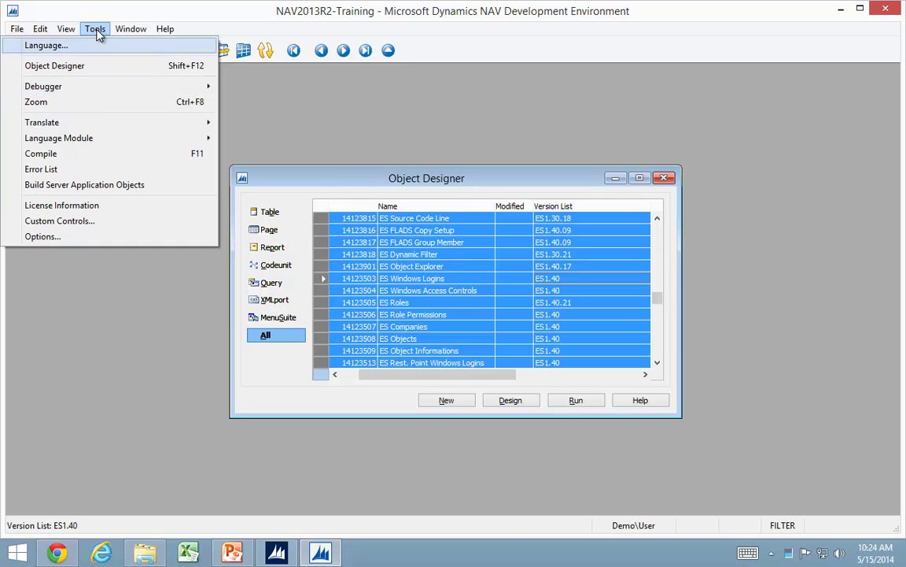
click(62, 156)
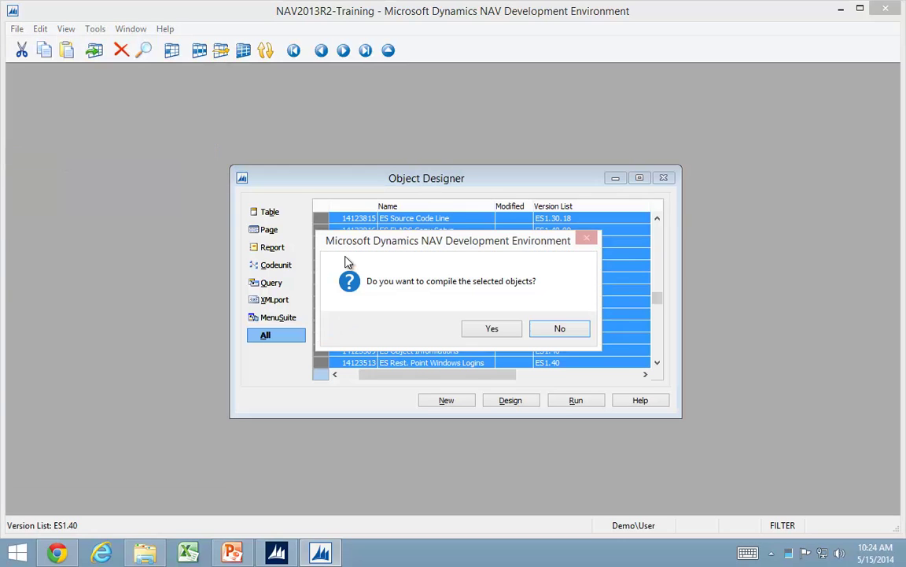
click(489, 326)
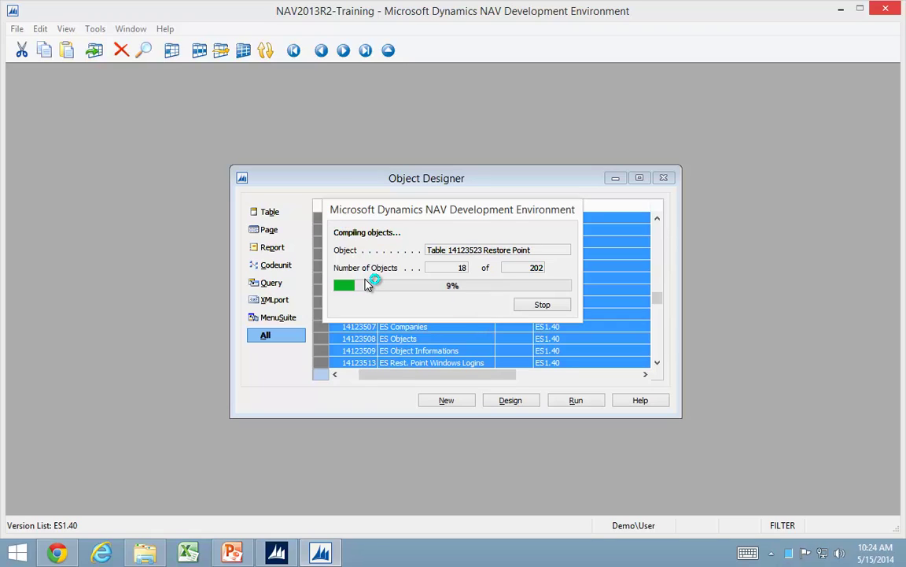
Step: Stop the running compile, remove the Type filter line keeping the ES* version filter, and recompile
click(542, 306)
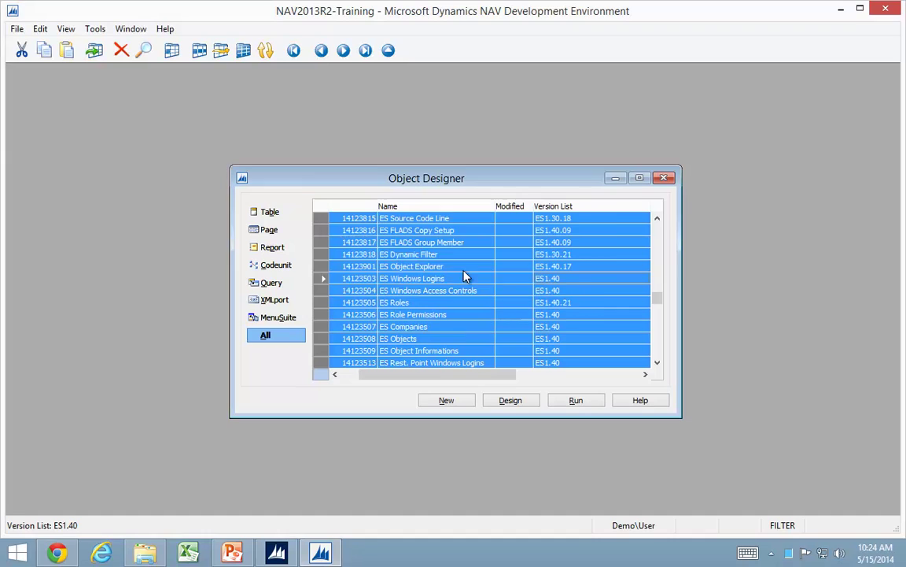
click(200, 51)
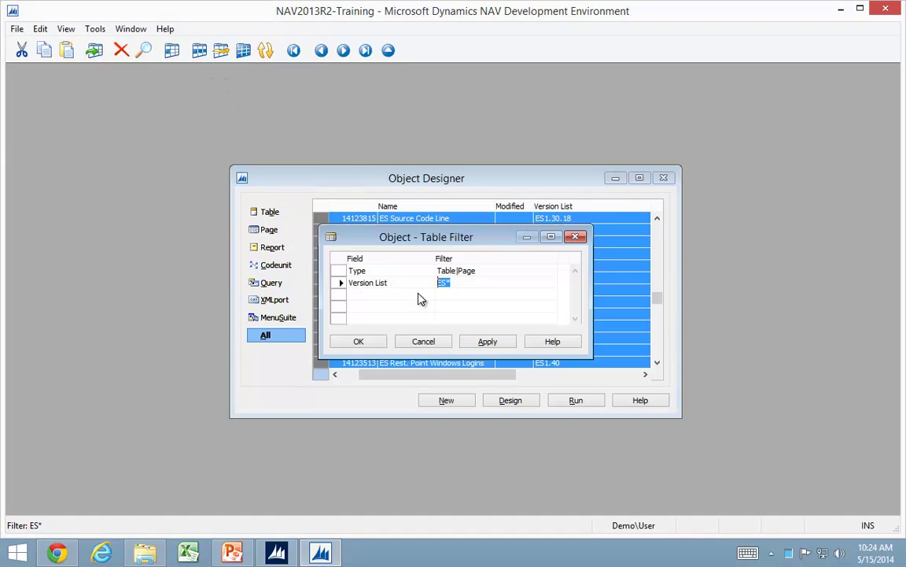
click(344, 271)
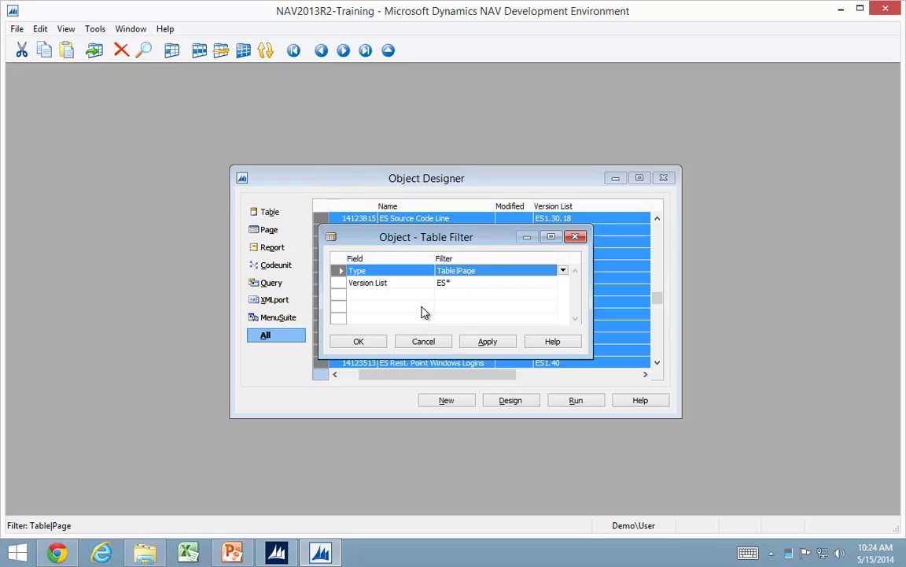
key(Delete)
key(Return)
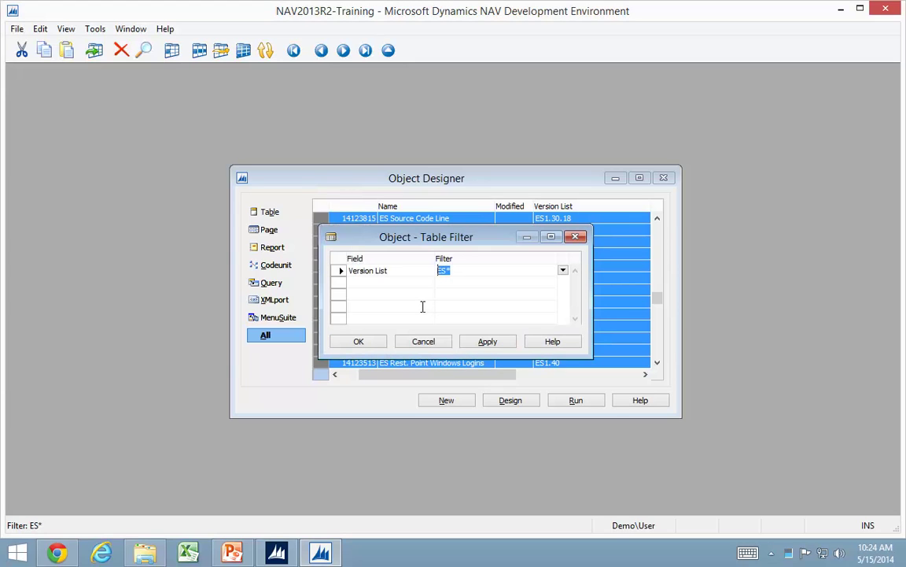
key(Return)
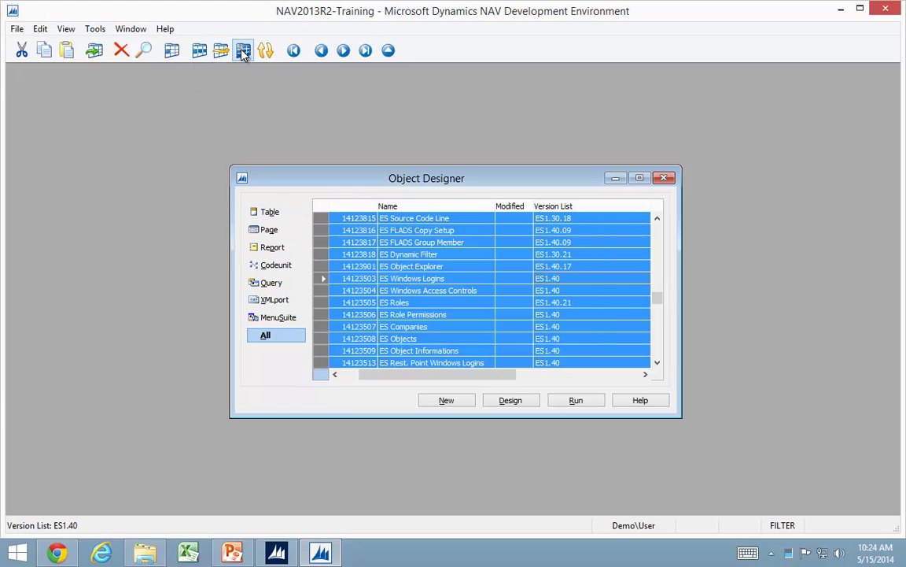
key(F11)
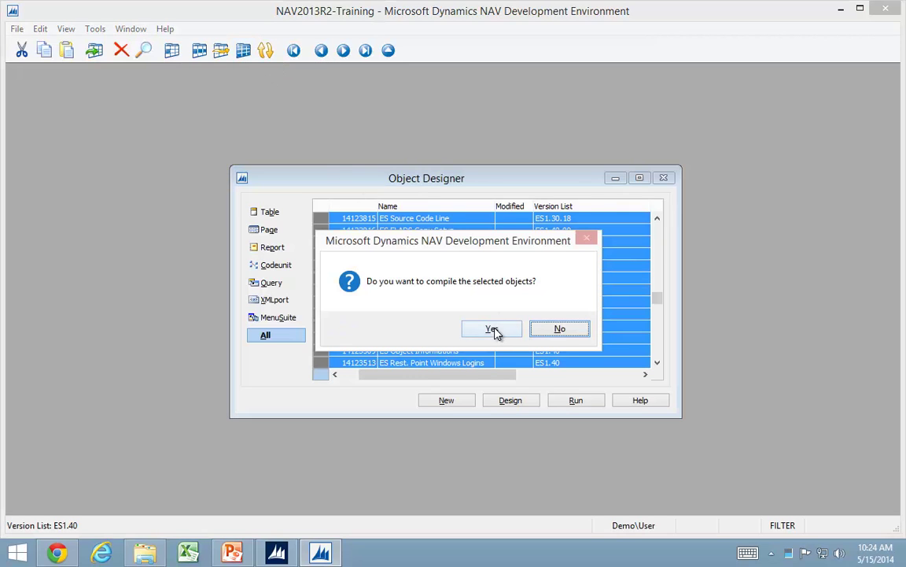
click(494, 330)
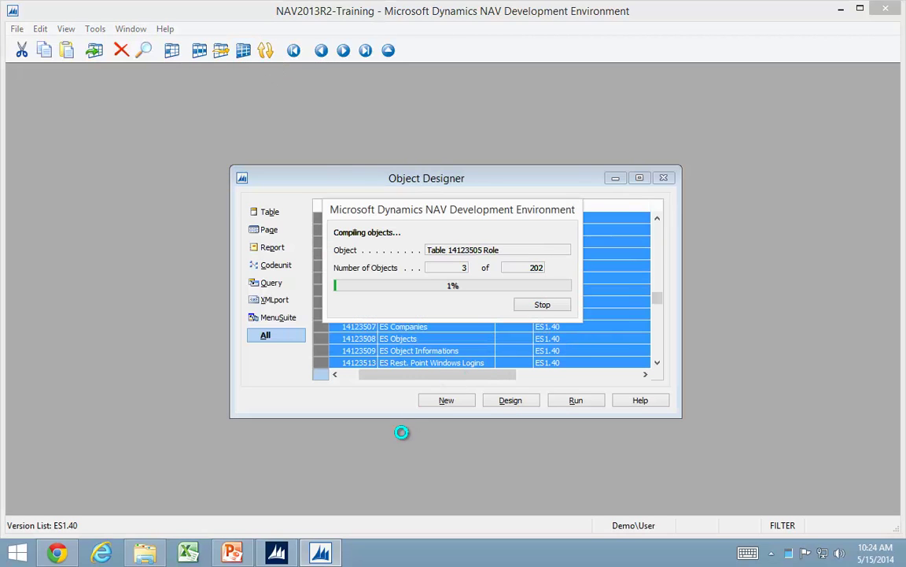
Step: Clear the Table|Page type filter and compile all 237 selected ES objects
key(F7)
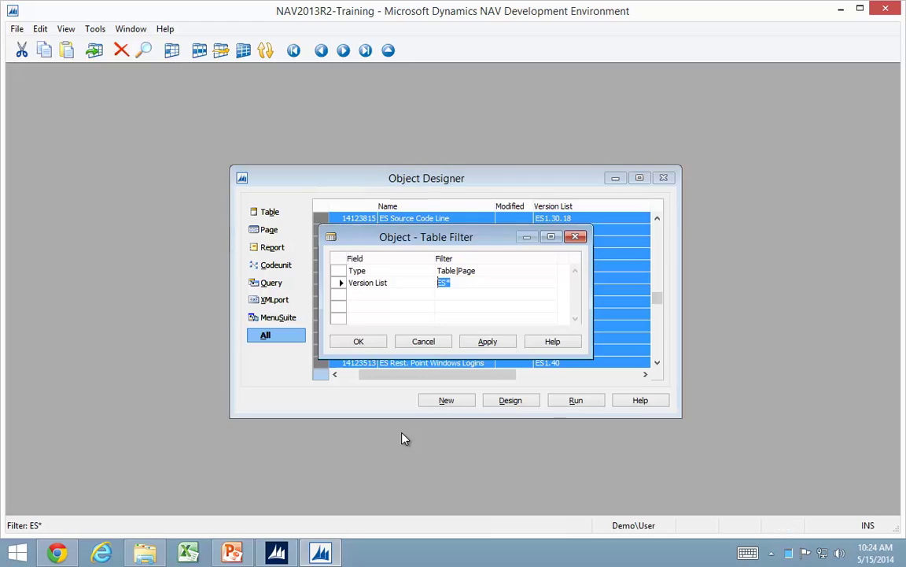
key(Up)
key(Delete)
key(Return)
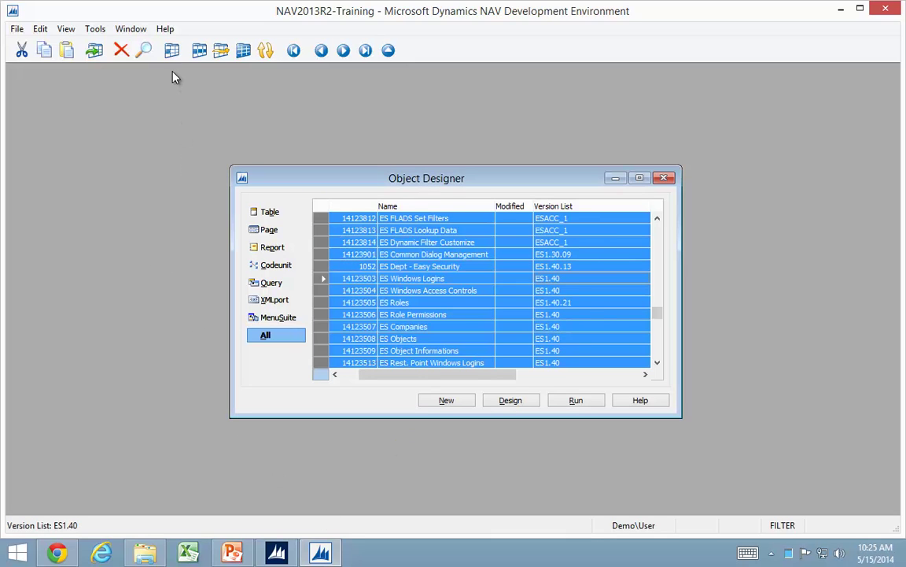
key(F11)
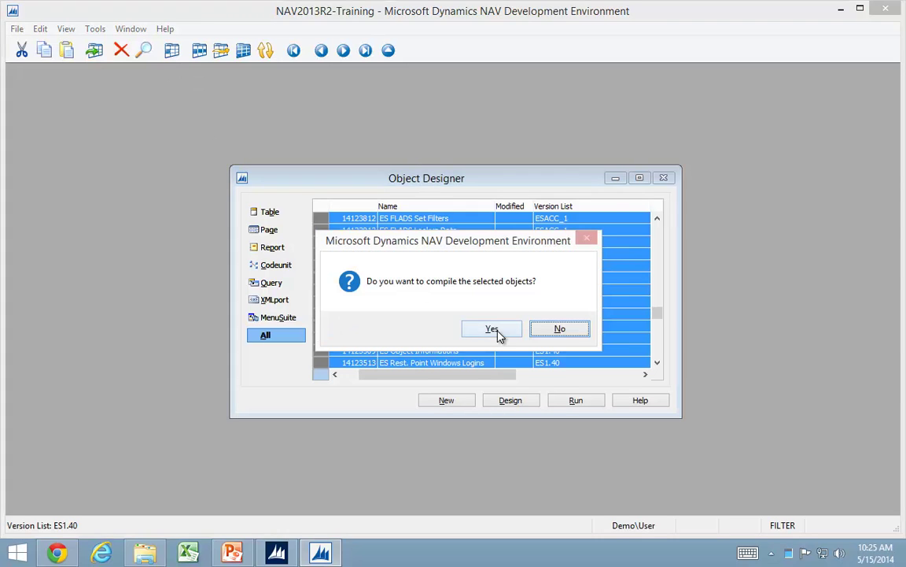
click(497, 333)
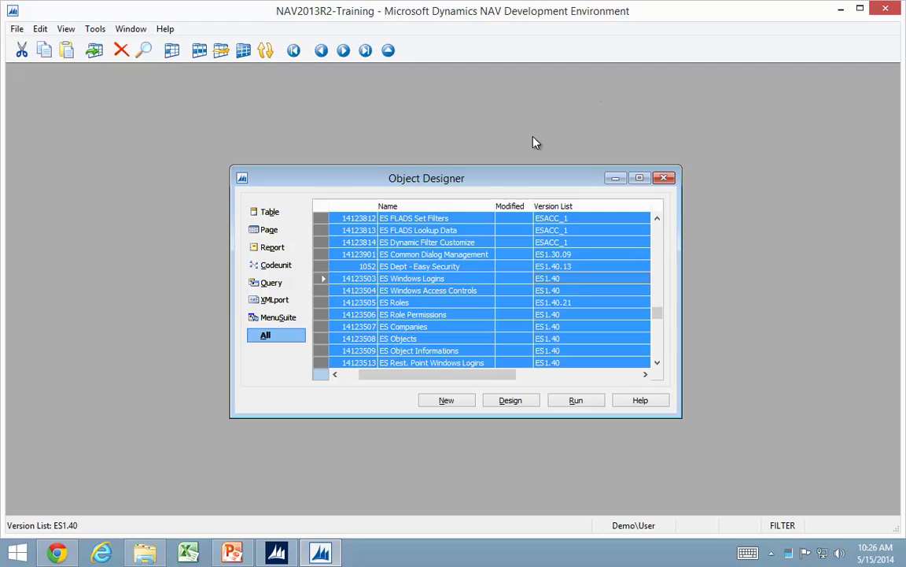
Step: List all MenuSuites without the version filter and compile Dept - MBS and ES Dept - Easy Security
click(277, 318)
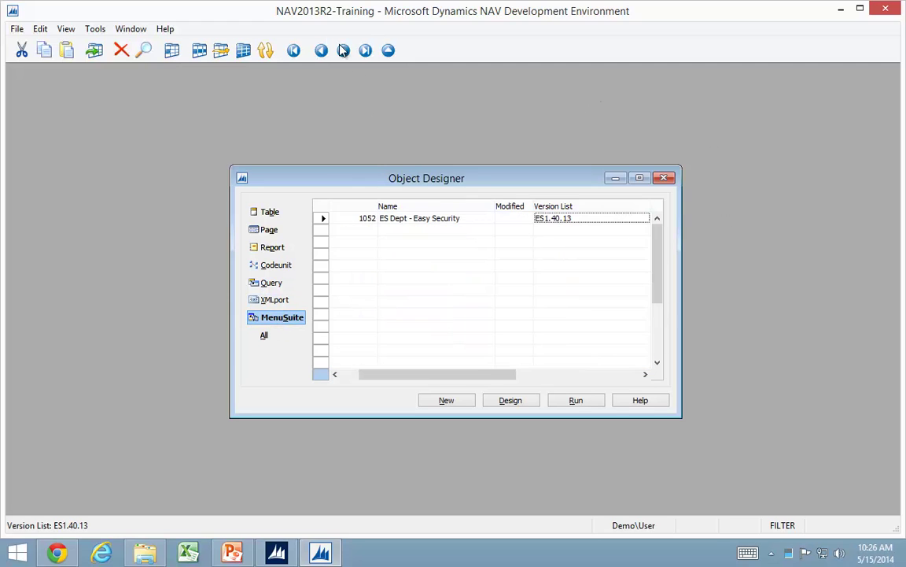
click(243, 50)
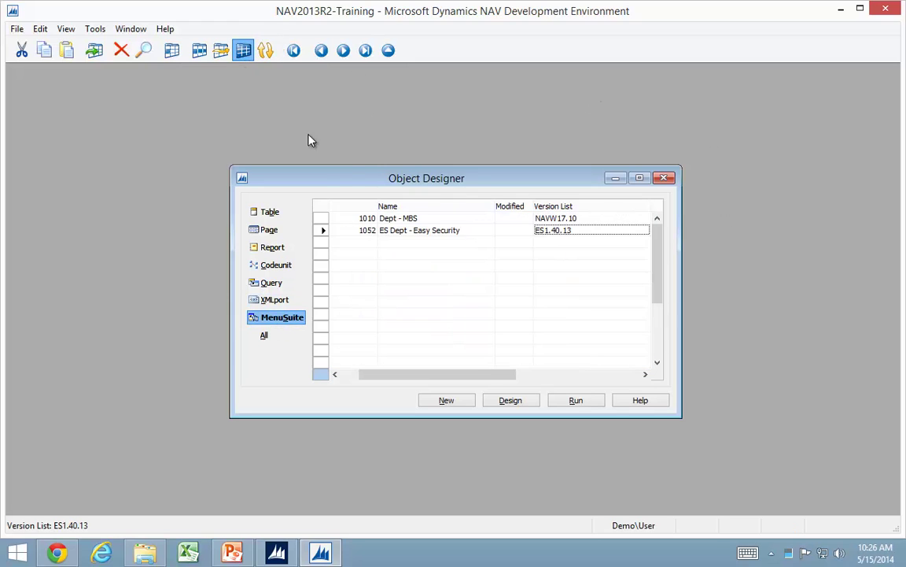
click(324, 203)
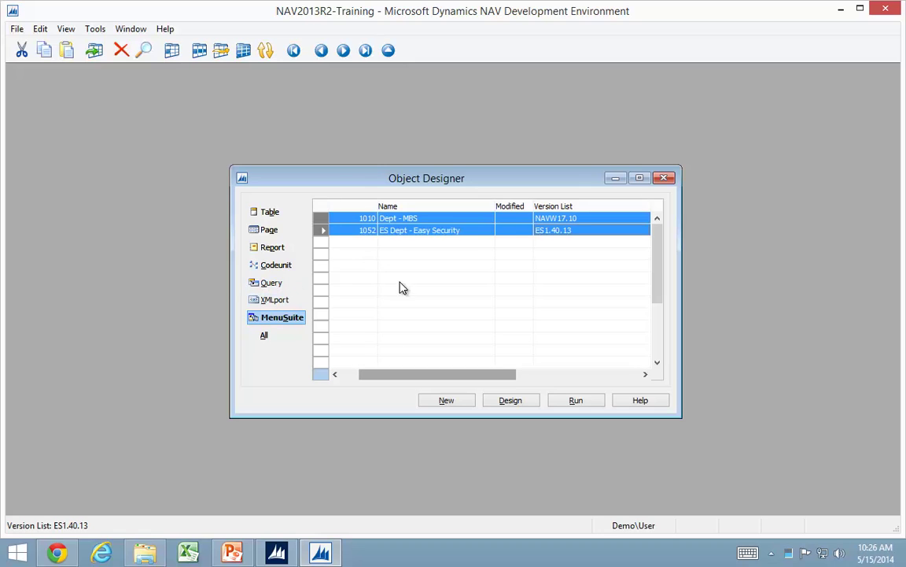
click(96, 30)
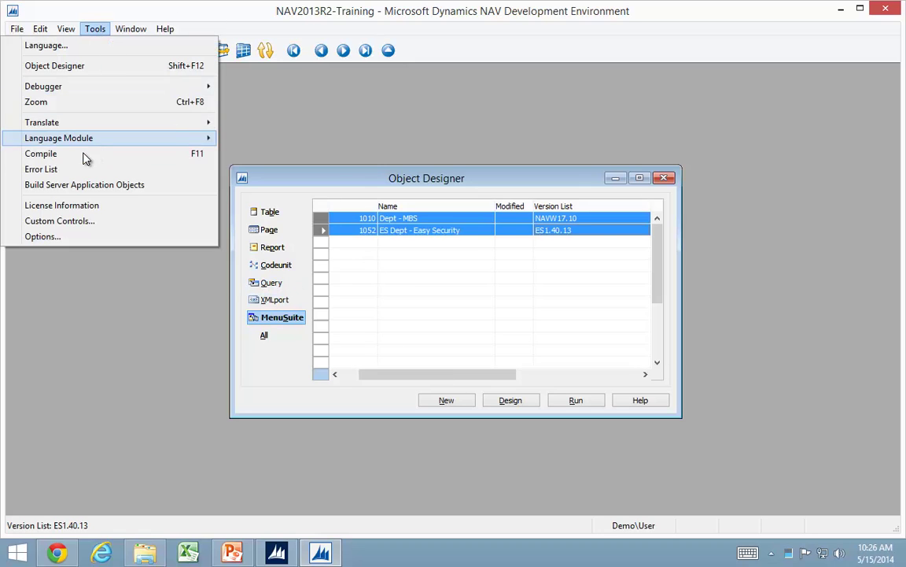
click(166, 155)
click(490, 329)
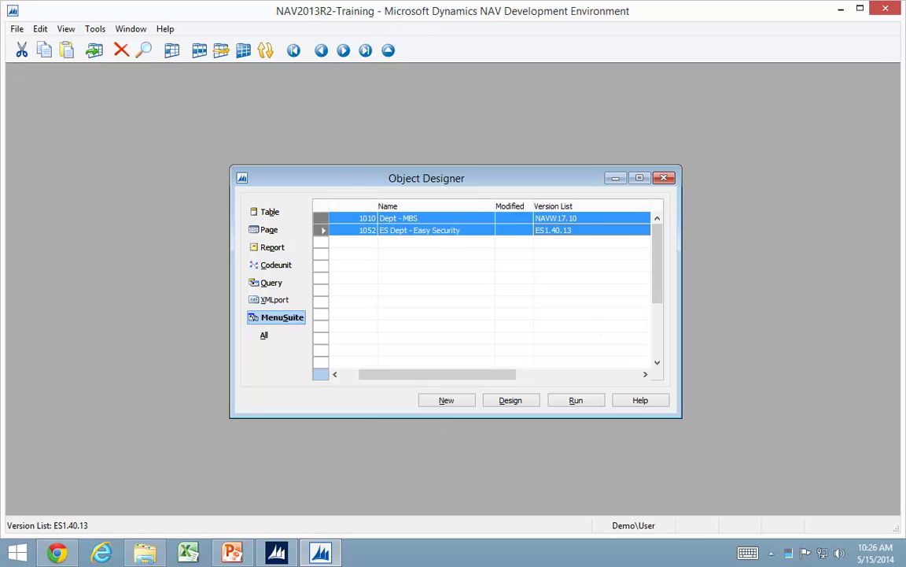
Step: Minimize the development environment and return to the NAV client's Role Center home page
click(841, 8)
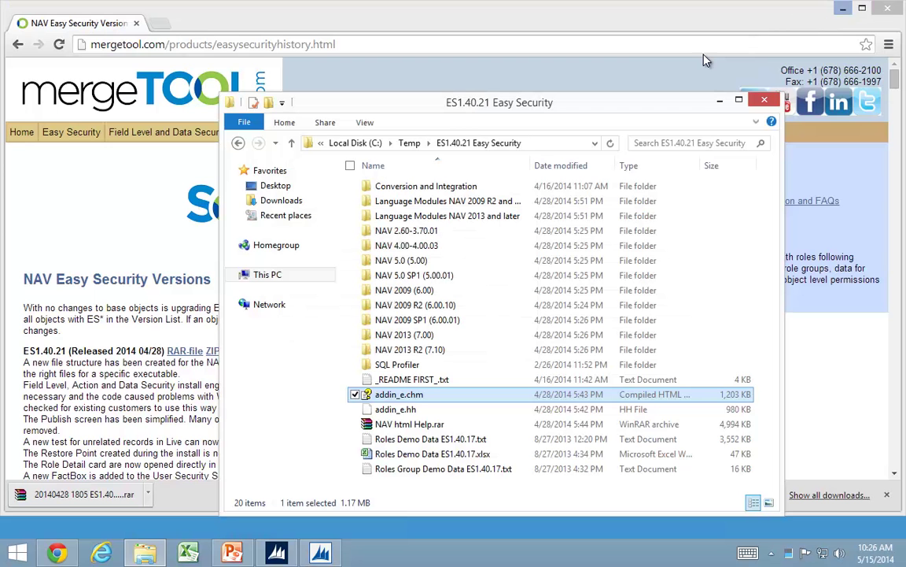
click(756, 9)
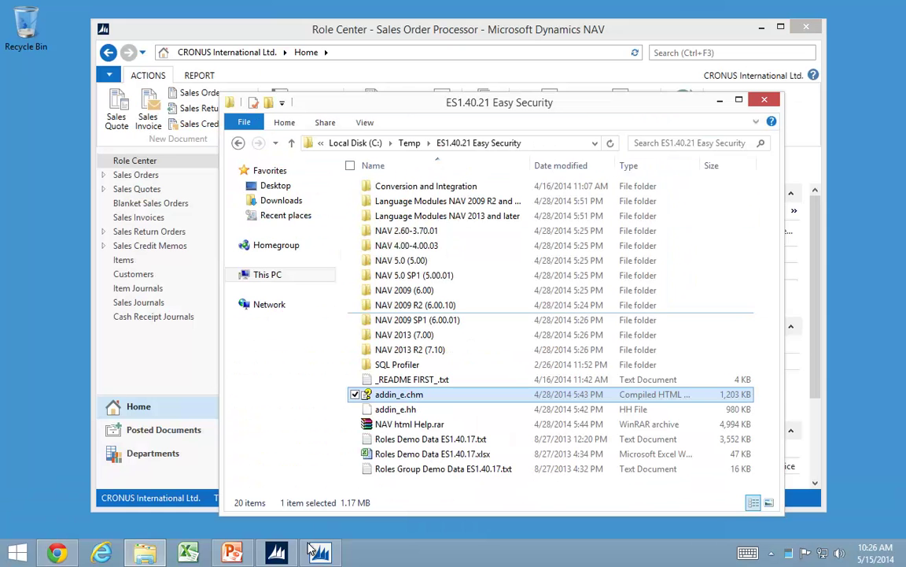
click(719, 101)
click(198, 403)
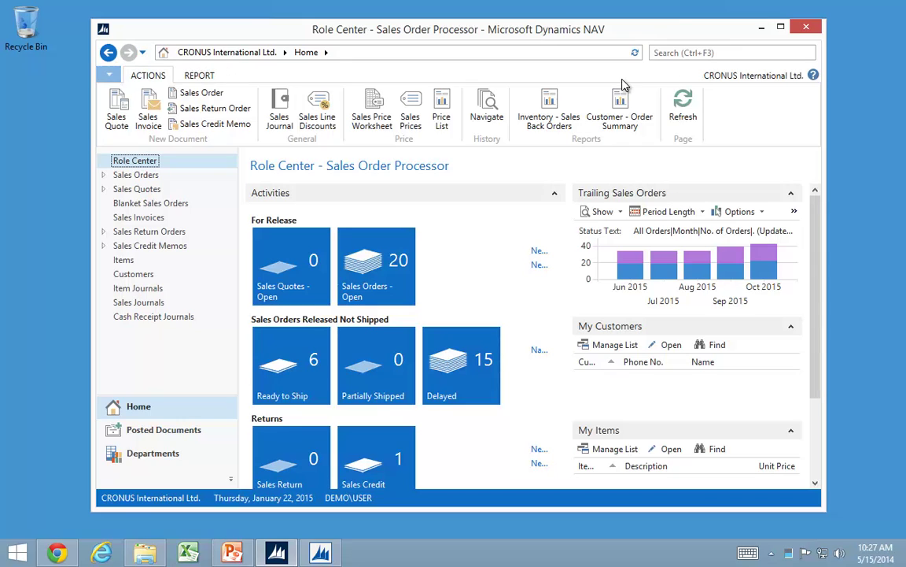
Step: Create a new company named Easy Security from the Companies list
click(683, 52)
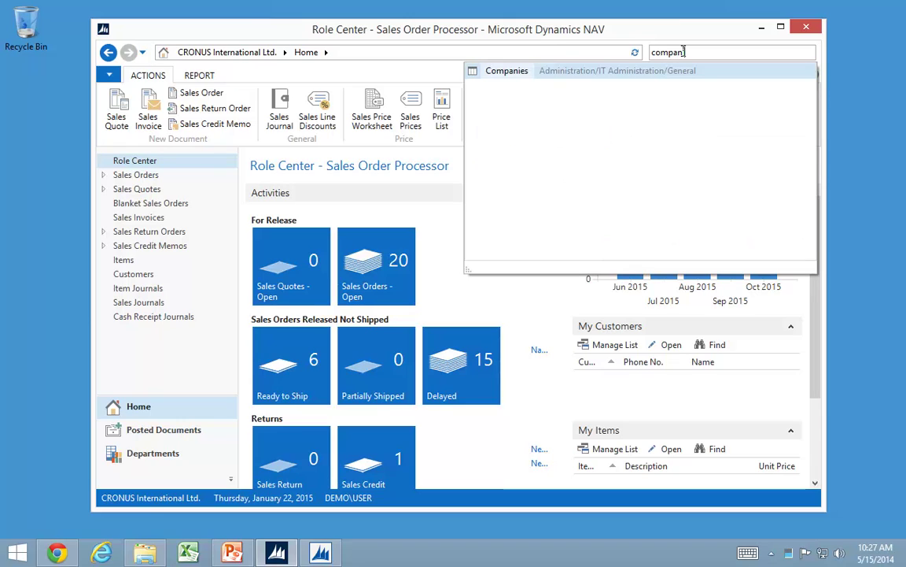
click(501, 72)
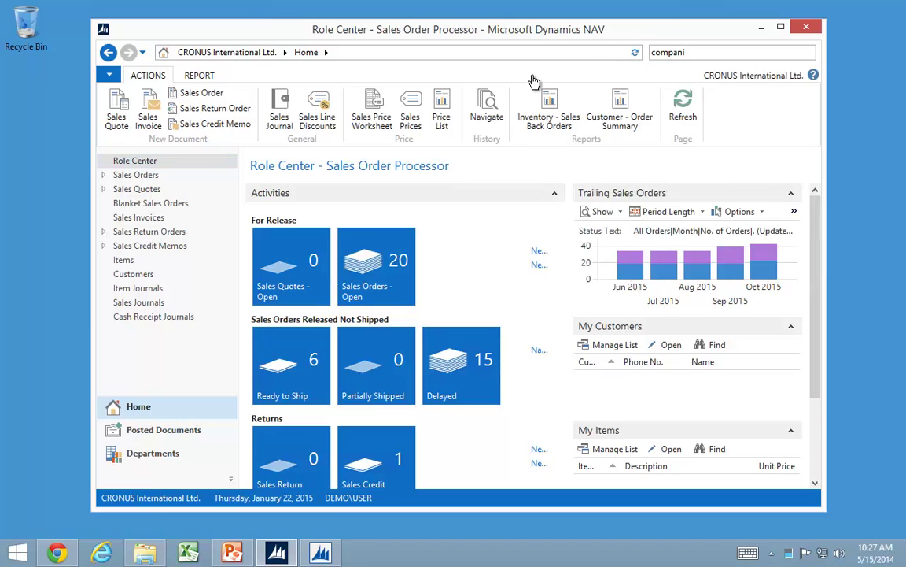
click(116, 111)
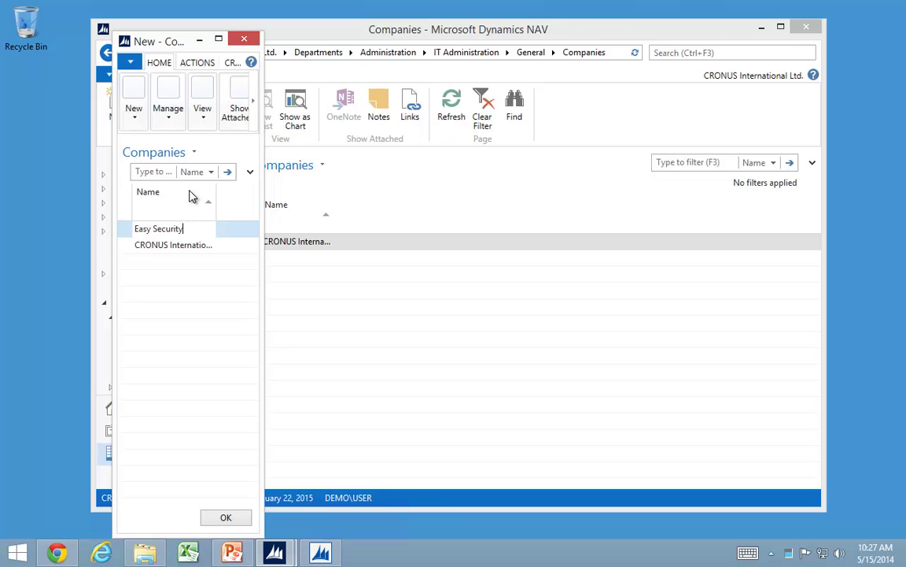
click(162, 118)
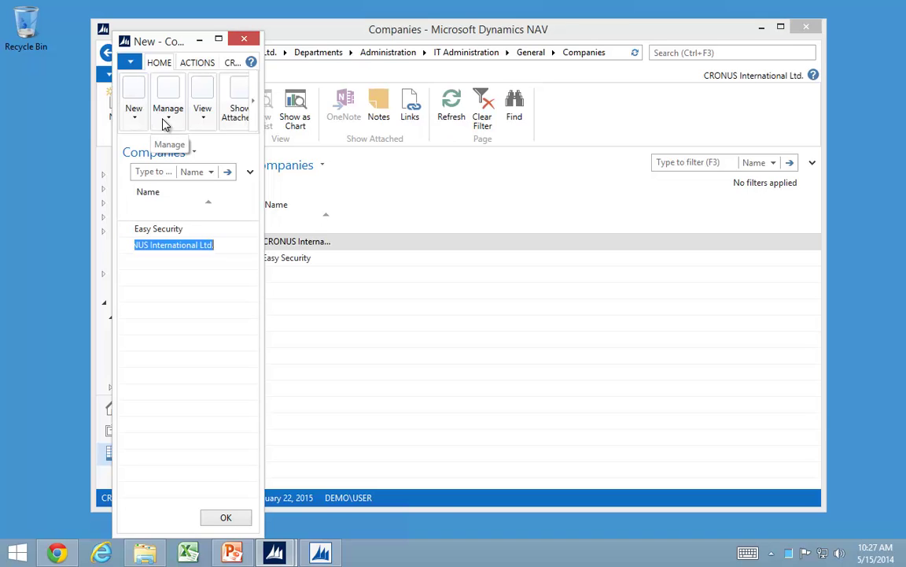
click(246, 41)
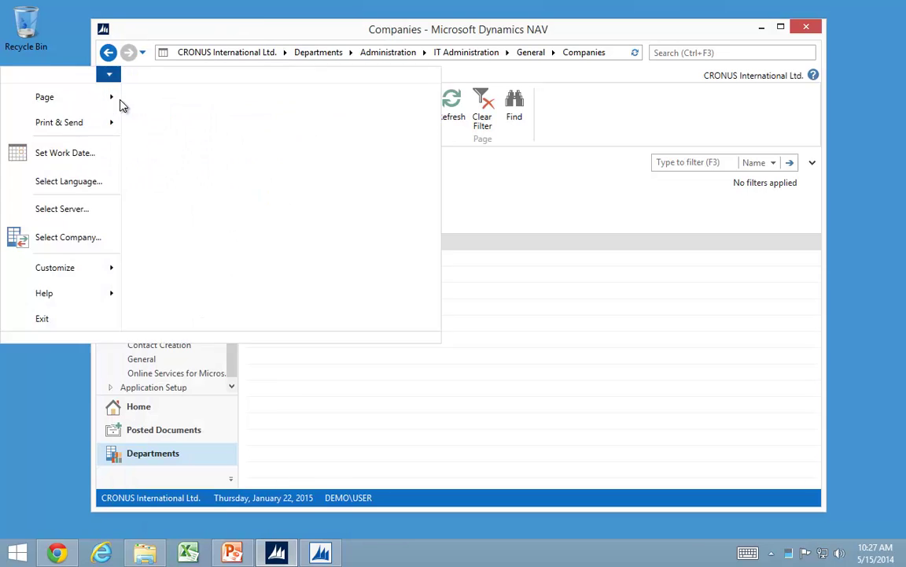
Step: Switch the client to the Easy Security company
click(60, 237)
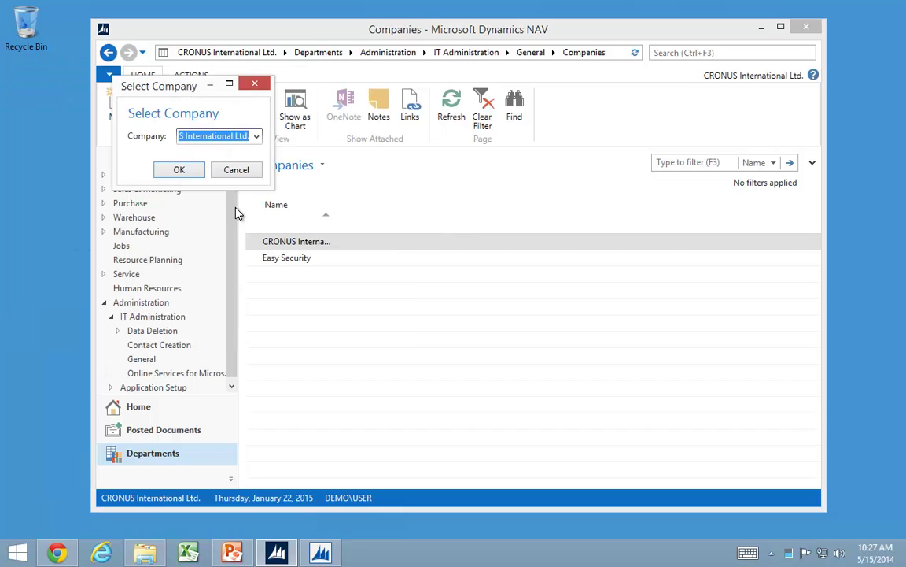
click(256, 136)
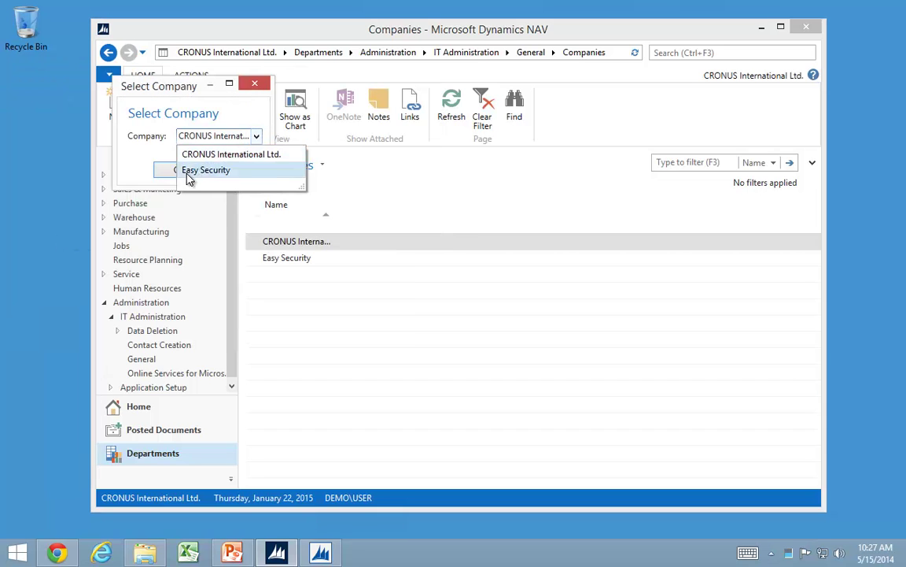
click(189, 171)
click(178, 170)
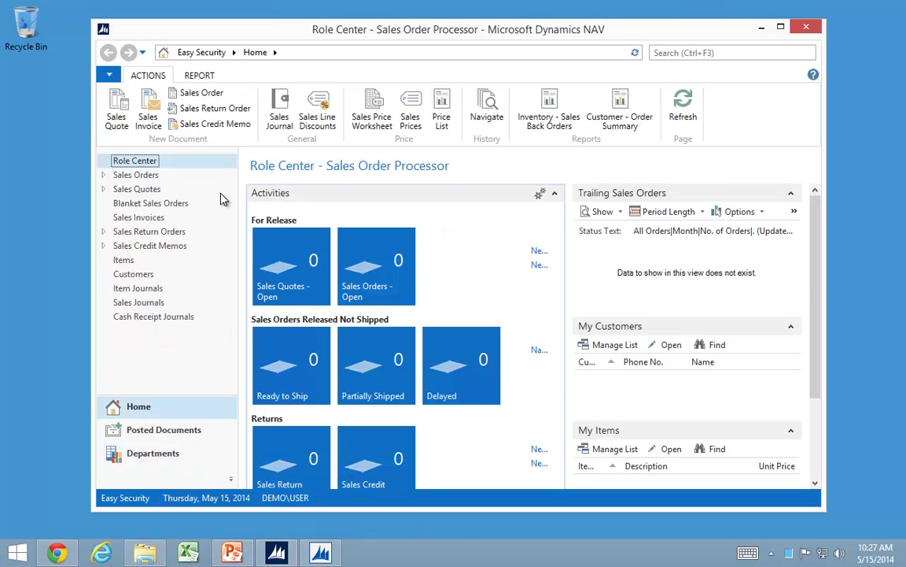
Step: Go to Departments > Easy Security > Field Level and Data Security
click(119, 455)
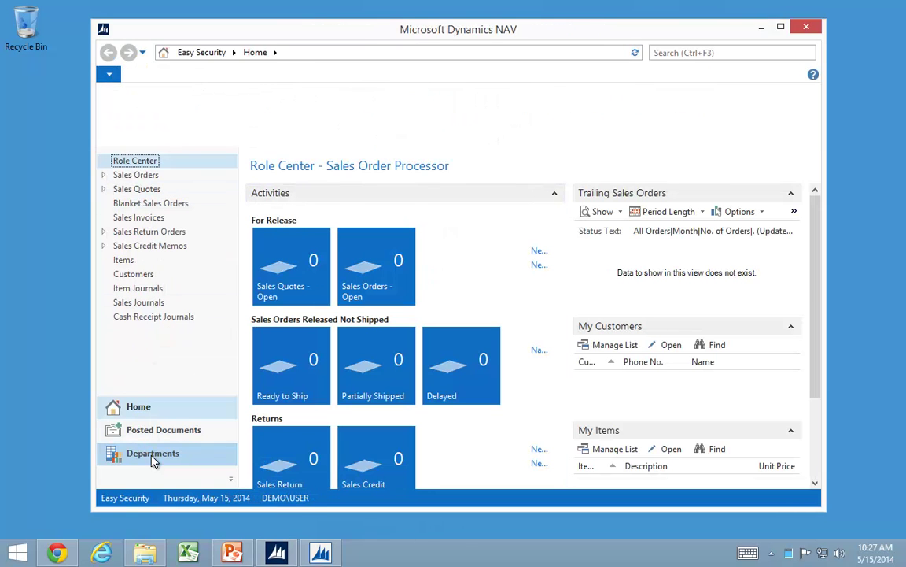
click(129, 237)
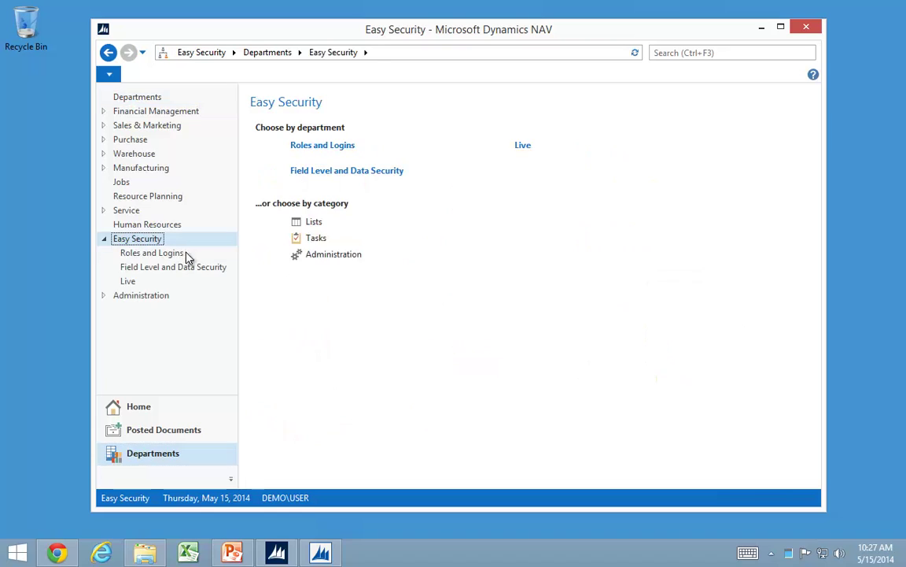
click(143, 268)
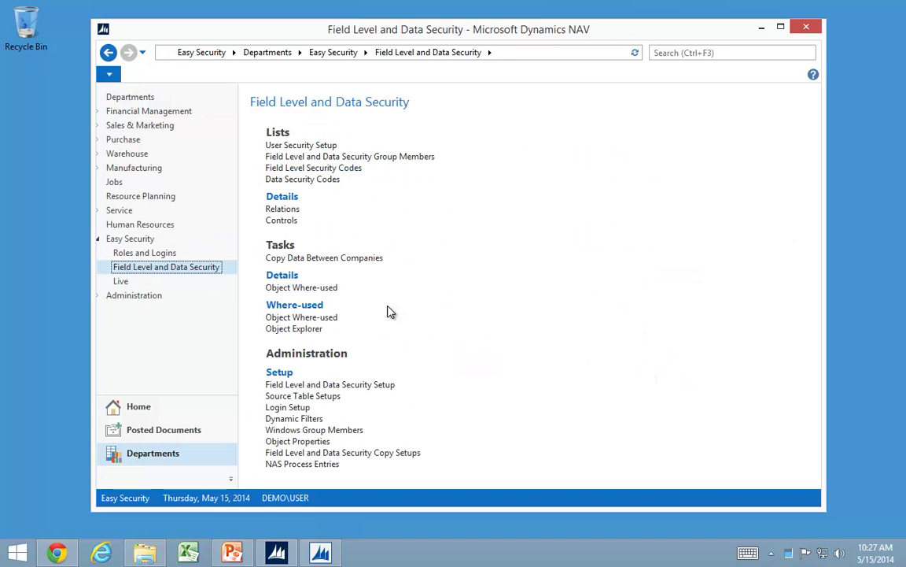
Step: Tick Install Allowed and set the Source Code File Name to \\DEMO\Temp\TablesAndPages.txt
click(332, 385)
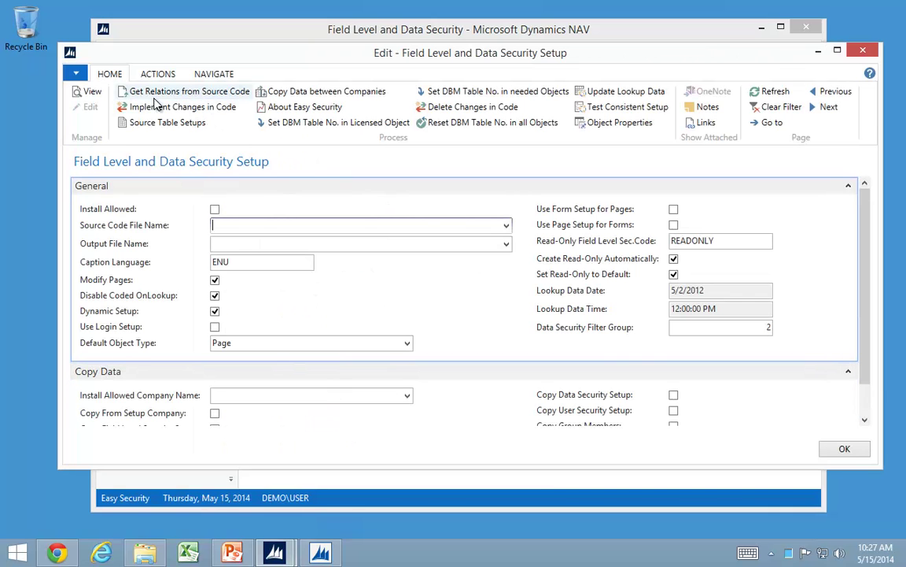
click(215, 210)
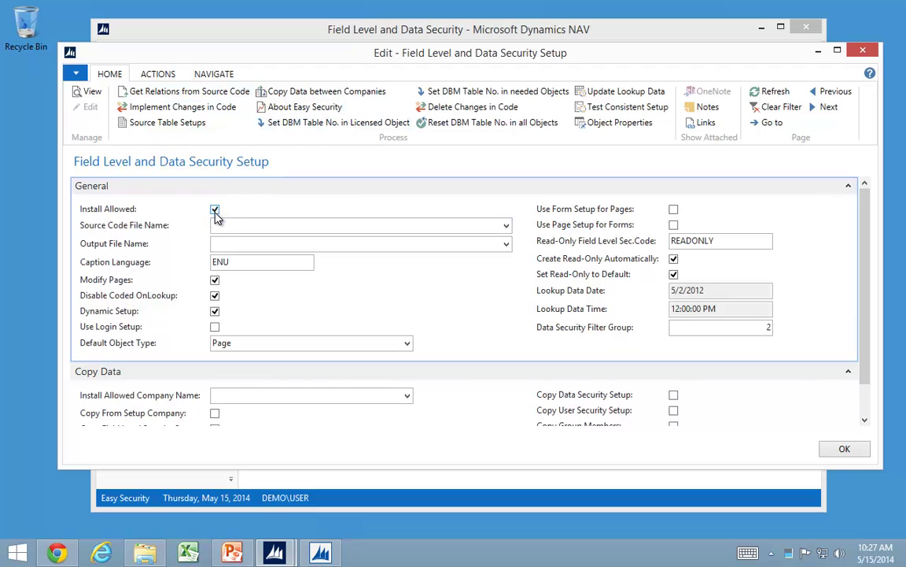
click(507, 228)
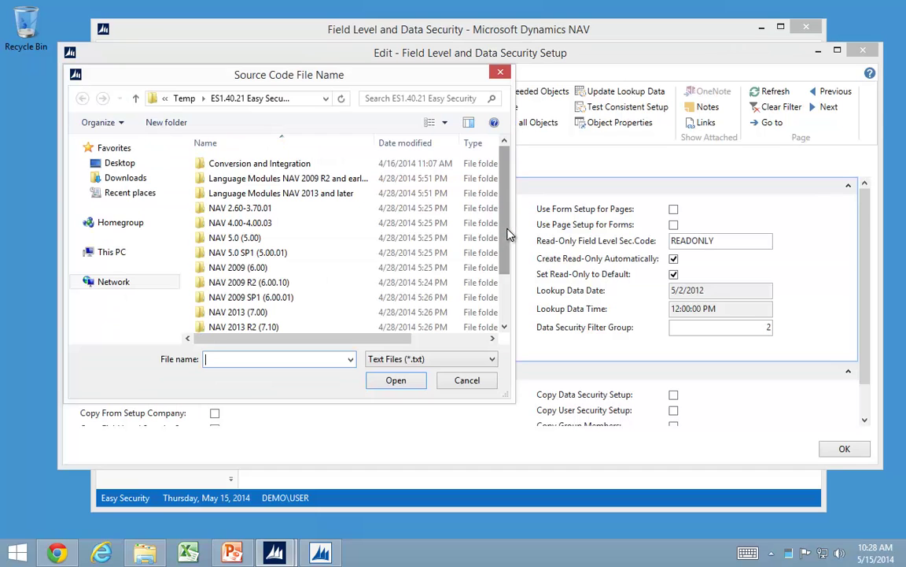
click(108, 284)
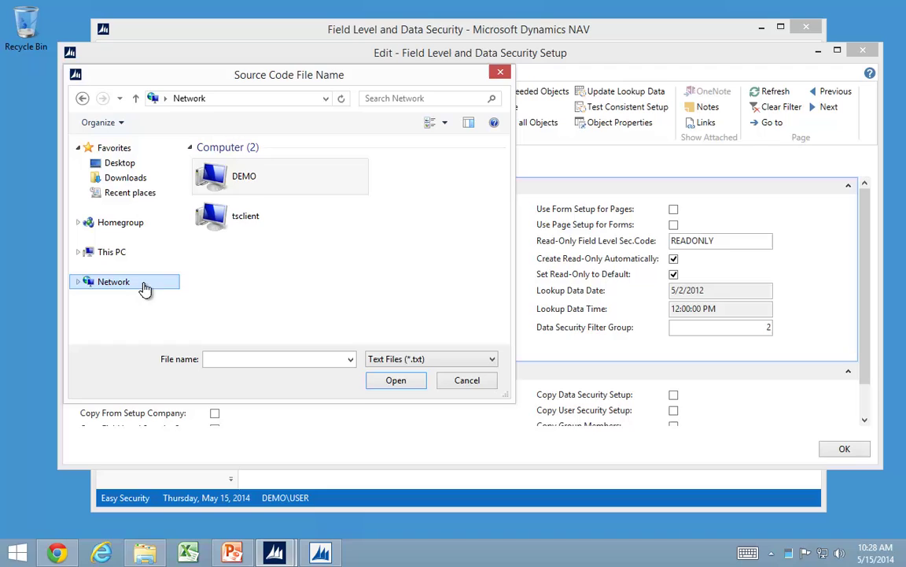
double_click(247, 183)
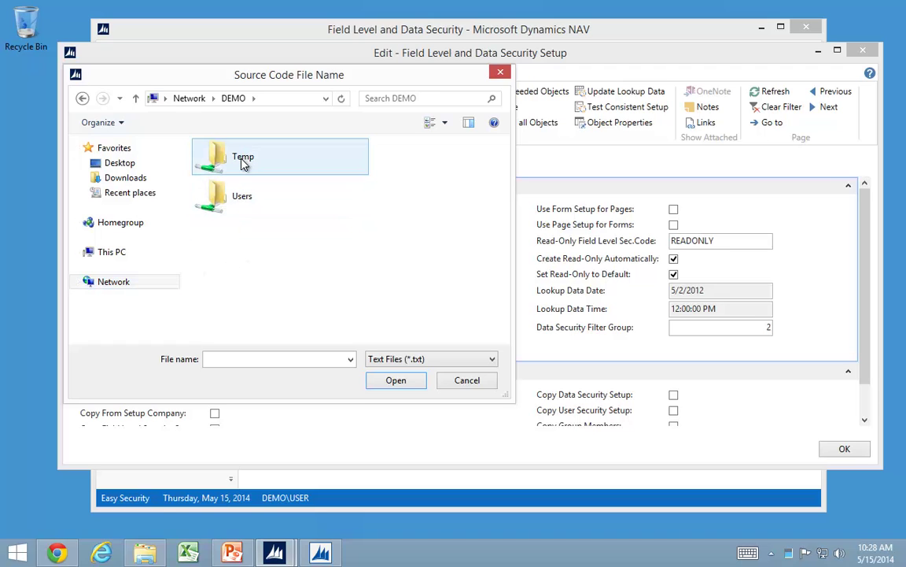
double_click(244, 159)
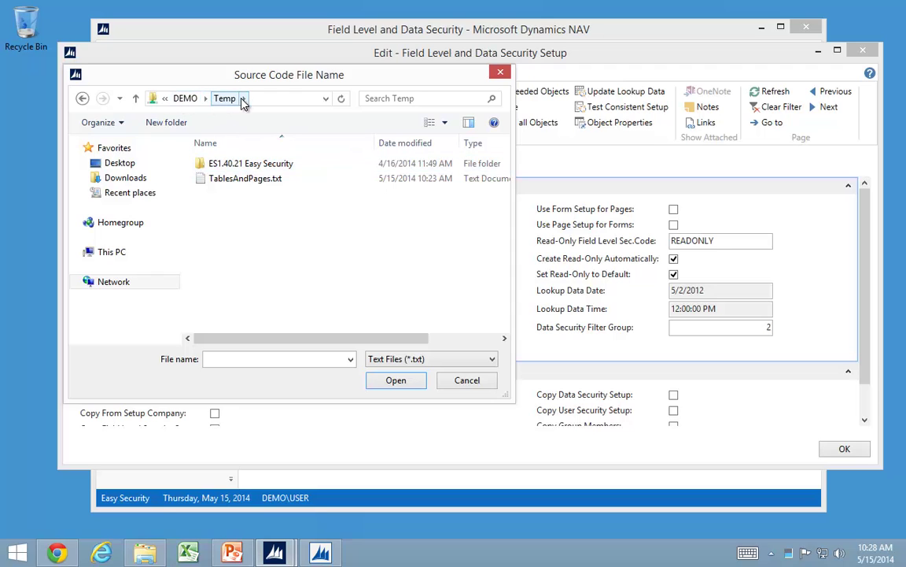
click(236, 178)
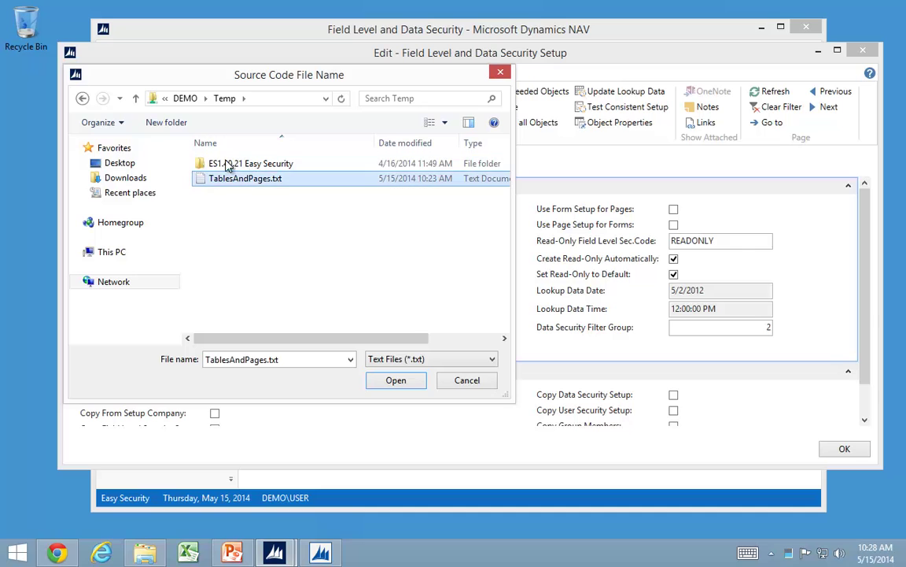
click(409, 382)
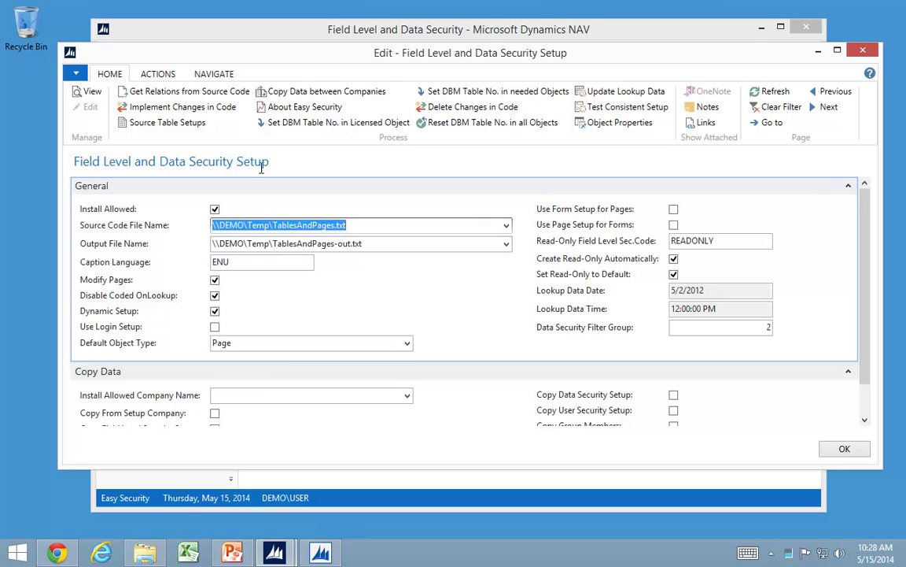
Step: Get relations from TablesAndPages.txt, inserting 1740 relations from 568110 lines, and acknowledge the result
click(162, 95)
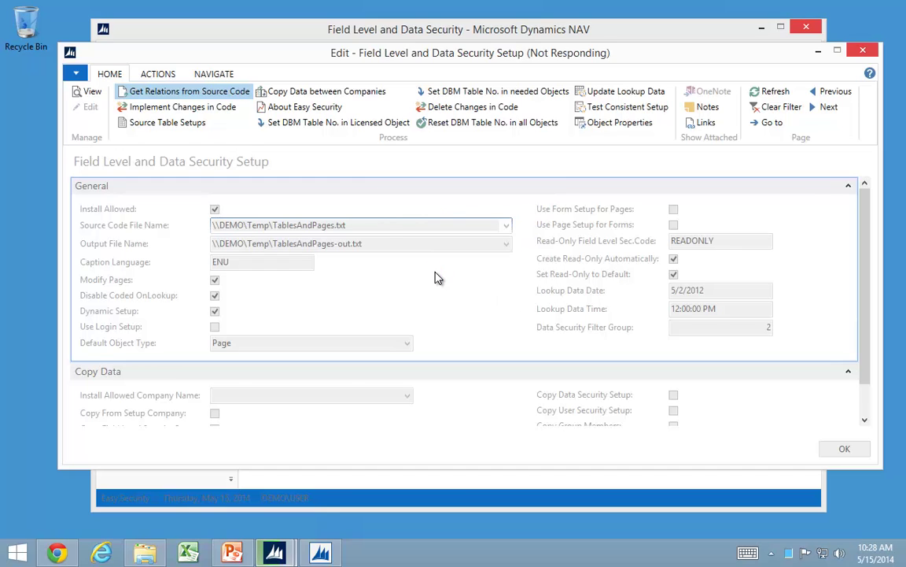
key(alt+Tab)
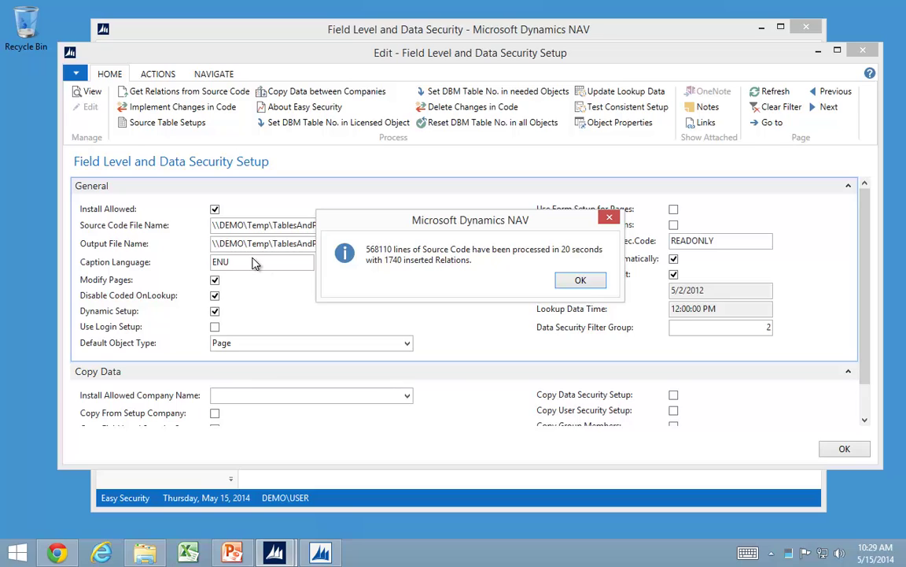
click(579, 281)
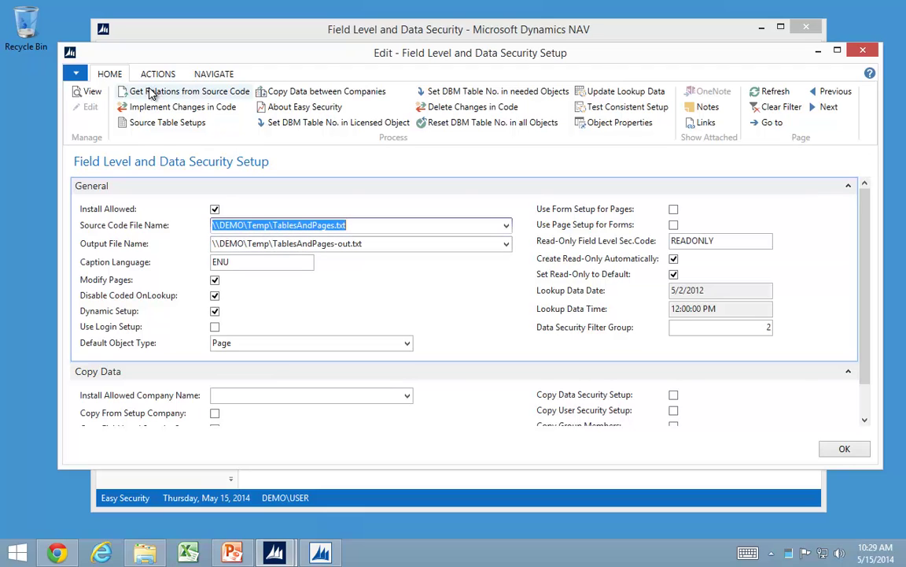
click(177, 92)
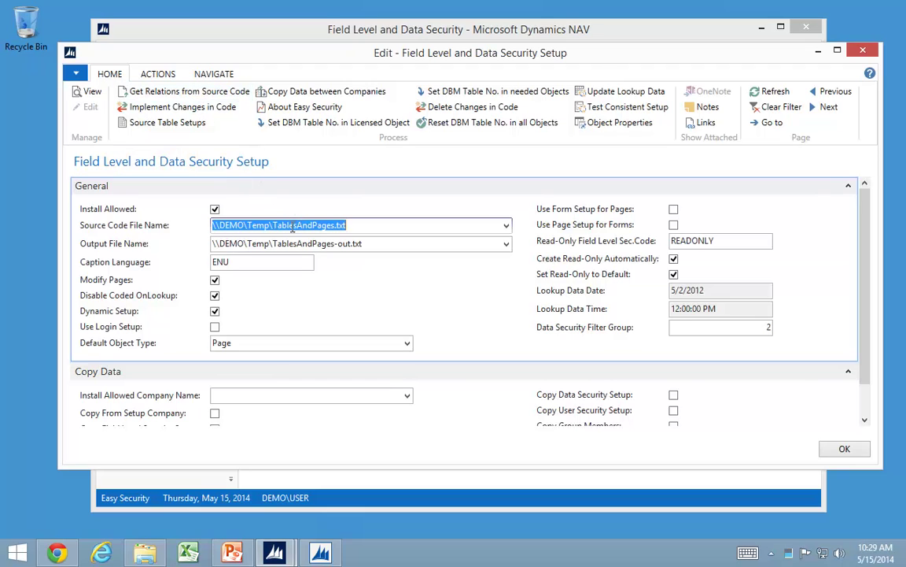
Step: Add source table setups for tables 18, 21, 27, 36 and 37 (Customer to Sales Line)
click(143, 126)
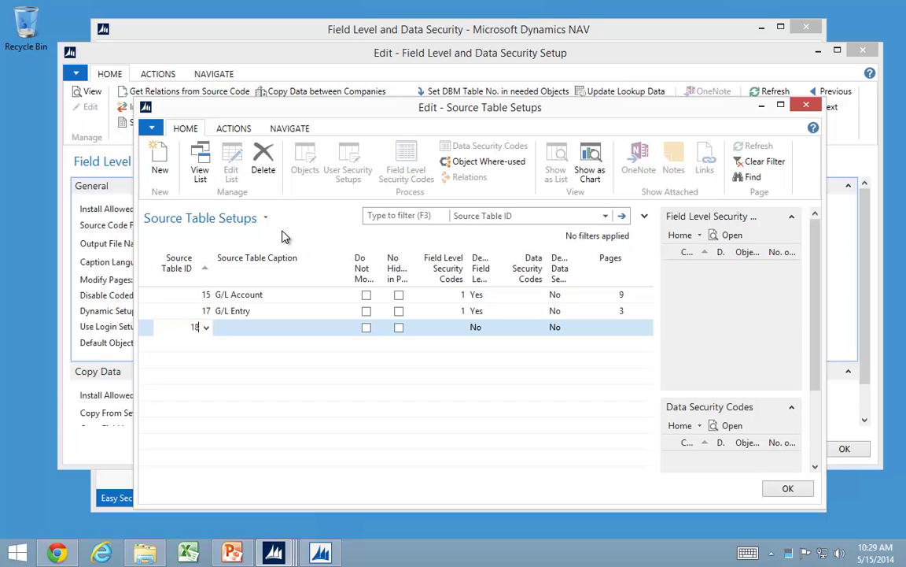
key(Return)
text(21)
key(Return)
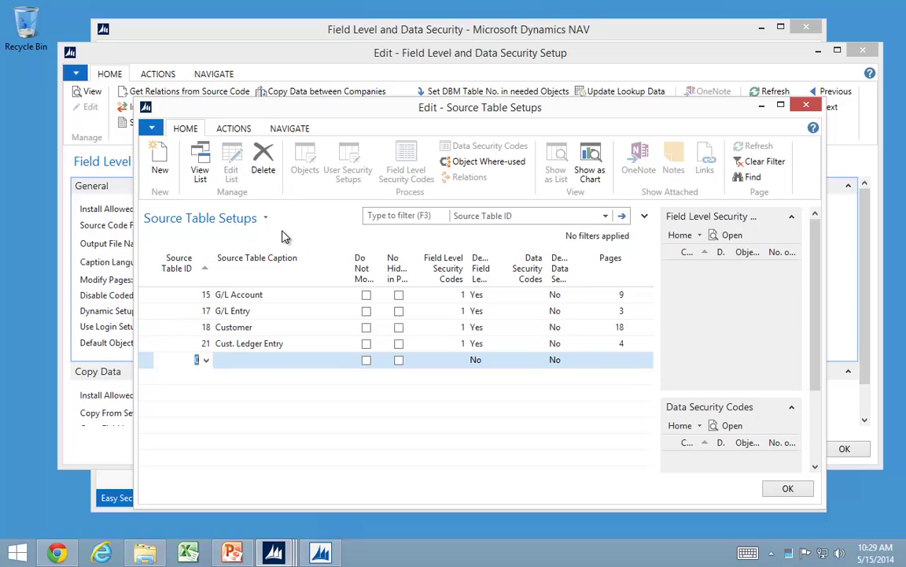
text(27)
key(Return)
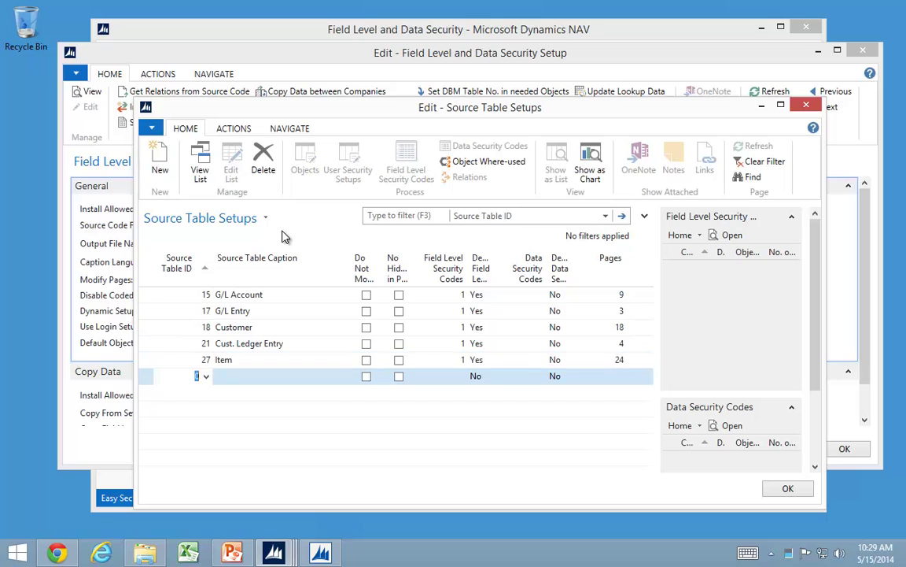
key(Return)
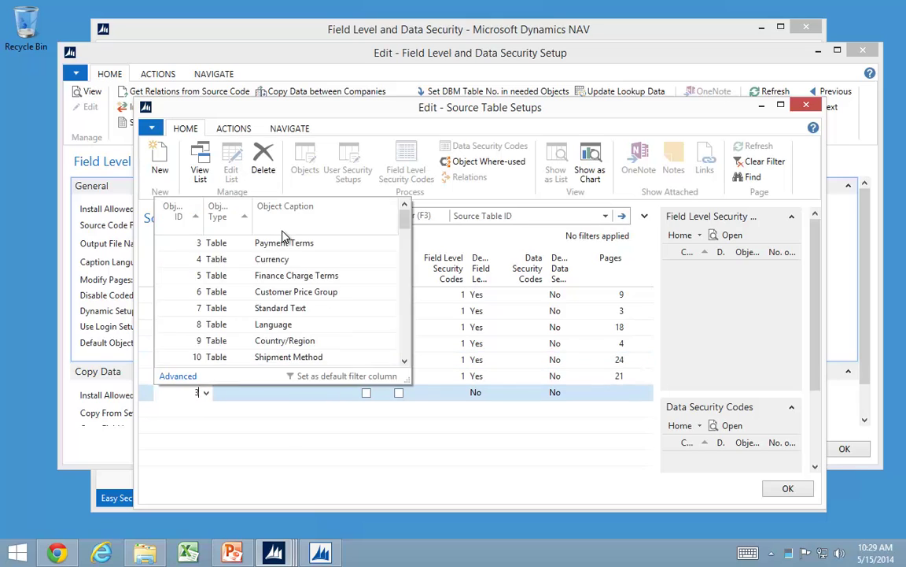
key(Return)
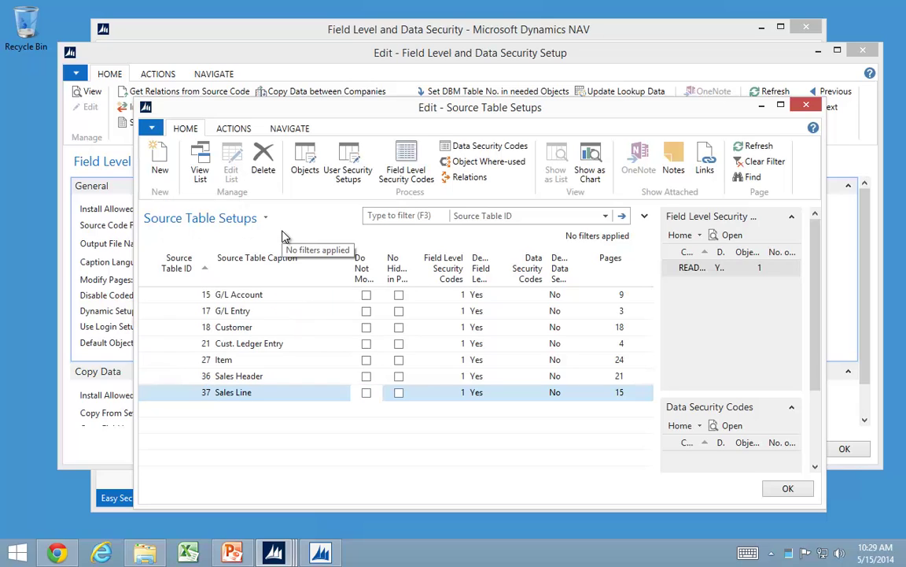
key(Up)
key(shift+Tab)
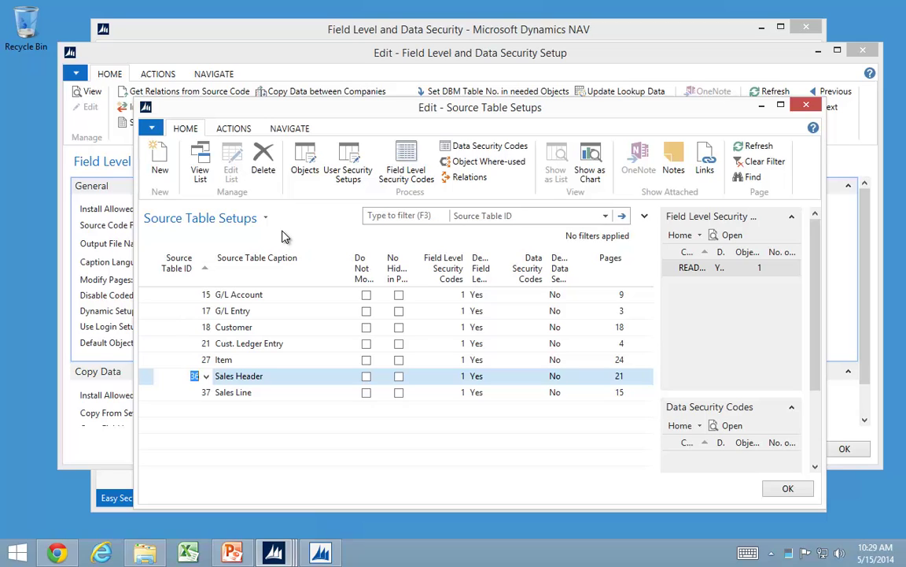
key(Up)
key(Up)
key(Up)
key(Up)
key(Up)
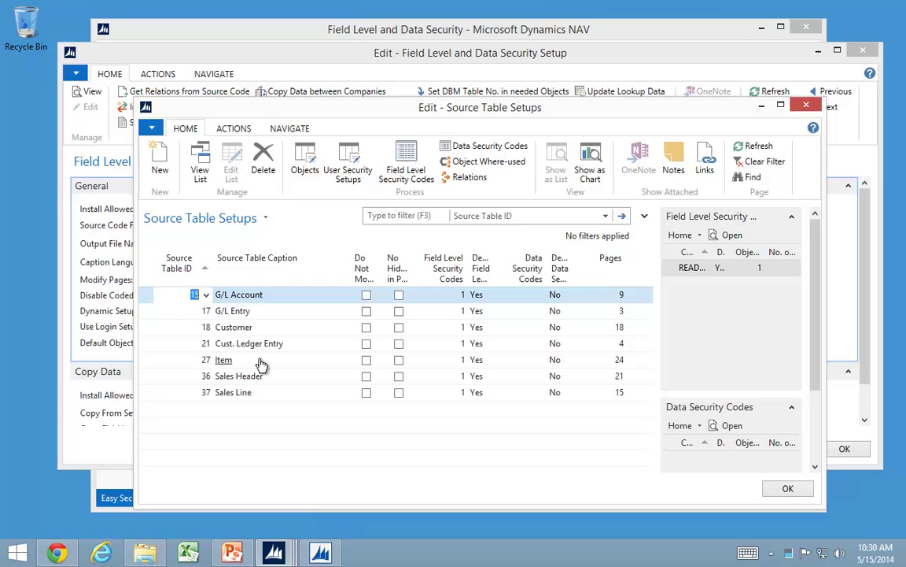
key(Escape)
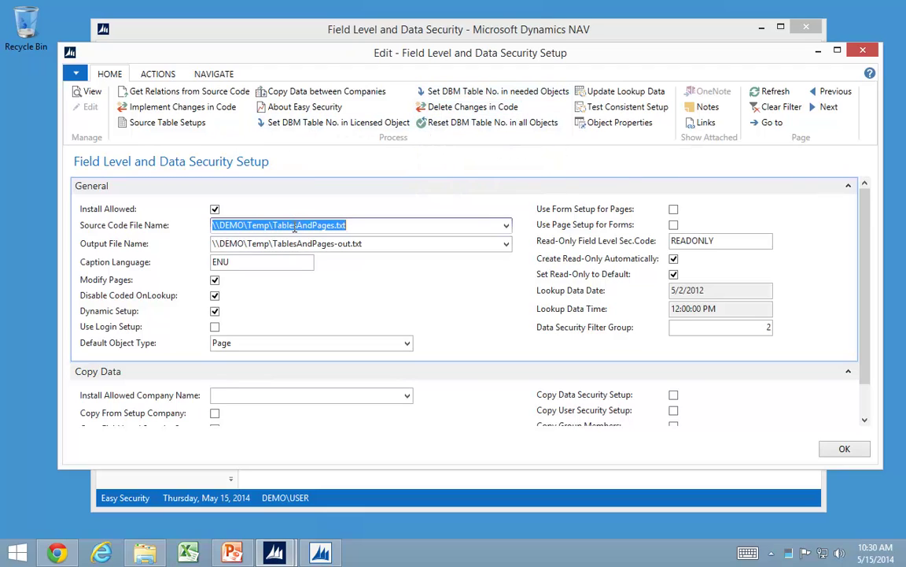
Step: Run Implement Changes in Code and follow progress until 93 pages and 3 codeunits are modified
click(156, 114)
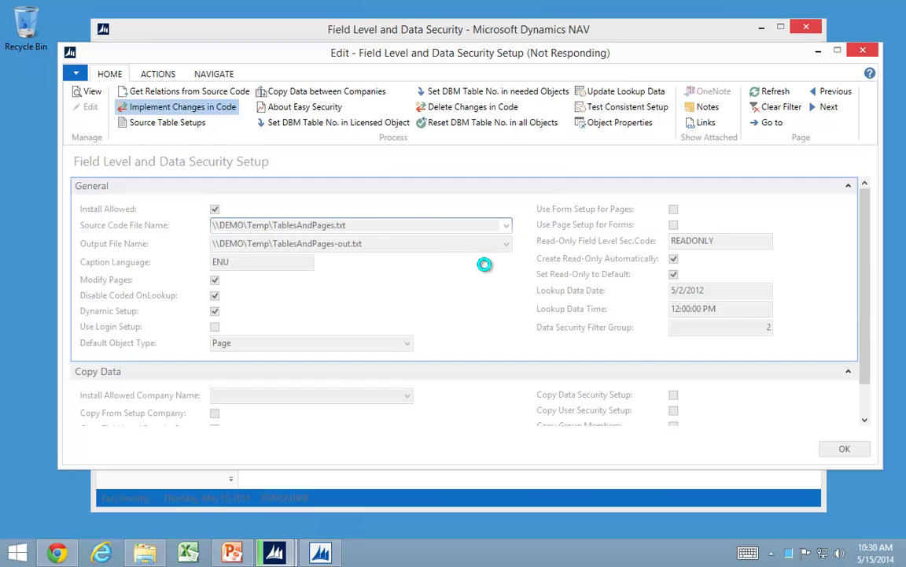
key(alt+Tab)
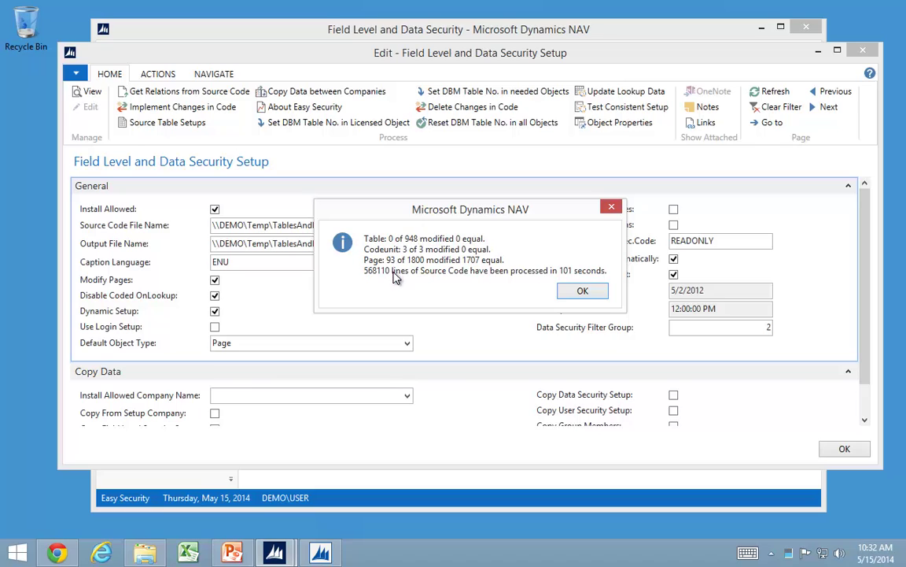
Step: Dismiss the summary, check TablesAndPages-out.txt in the Temp folder, and return to Object Designer
click(583, 291)
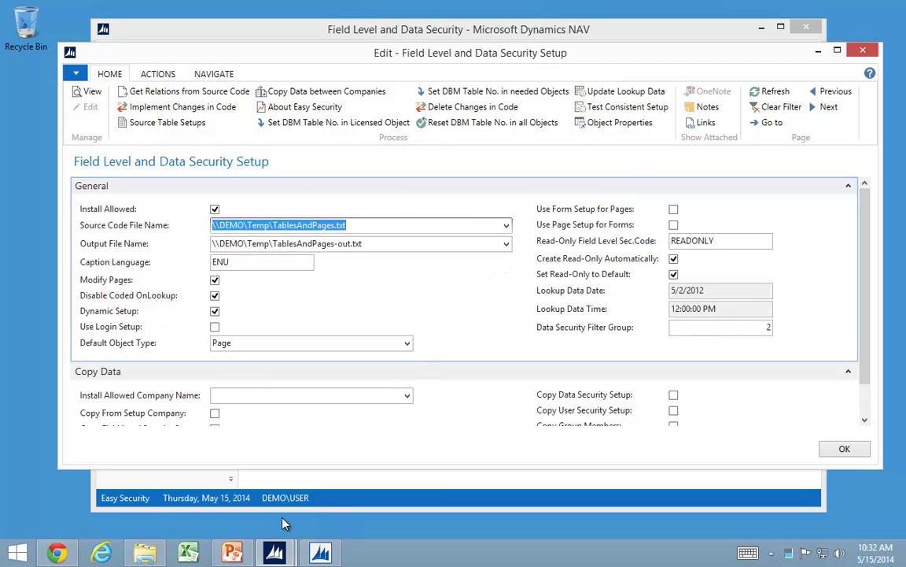
click(148, 554)
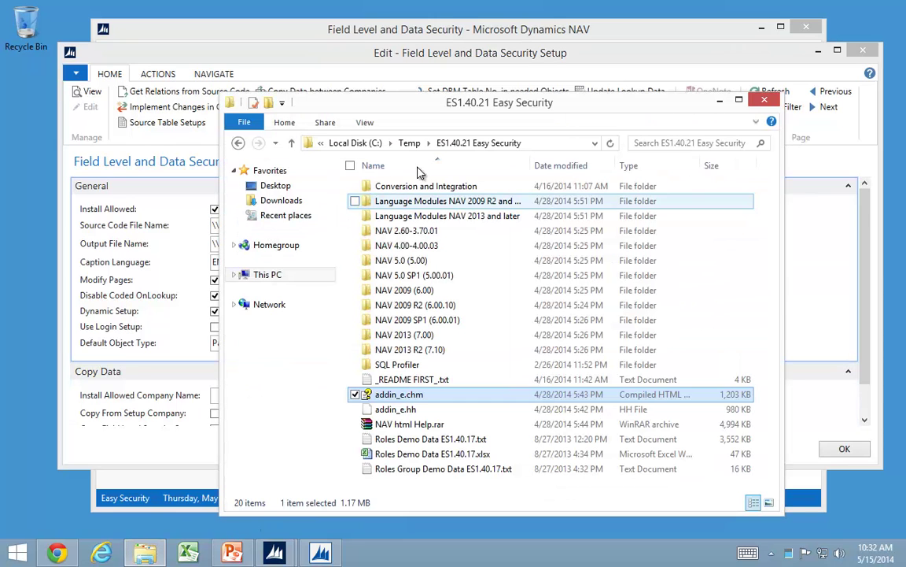
click(409, 144)
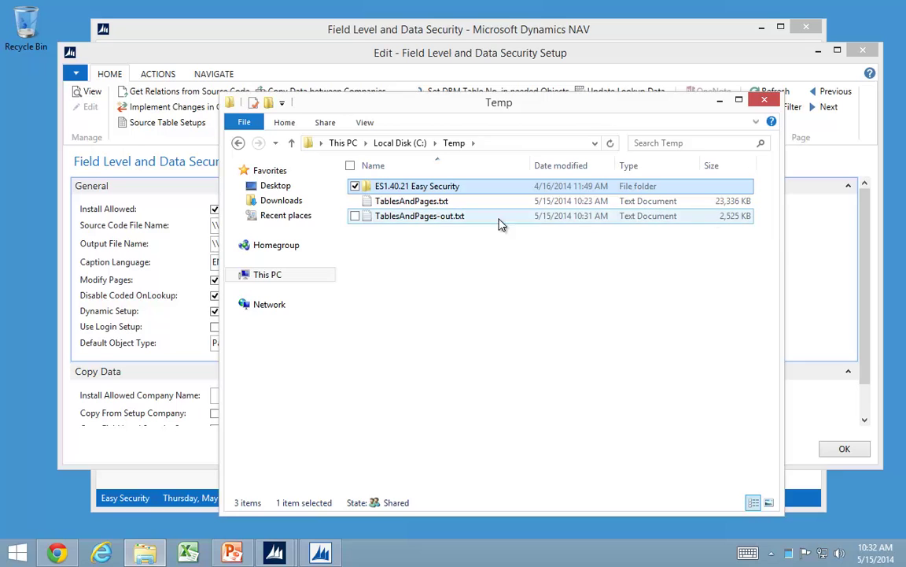
click(321, 554)
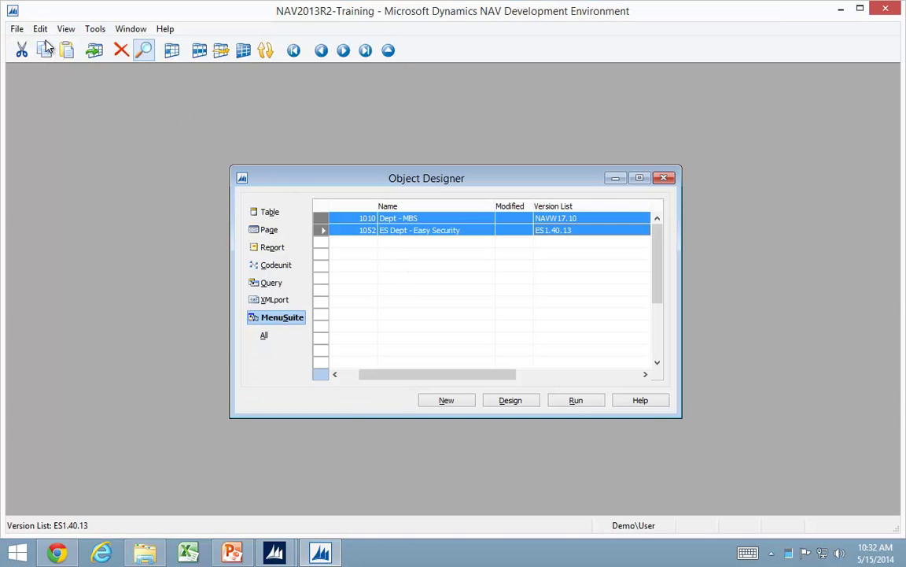
Step: Import objects from Temp\TablesAndPages-out.txt using the Text Files (*.txt) file type
click(17, 28)
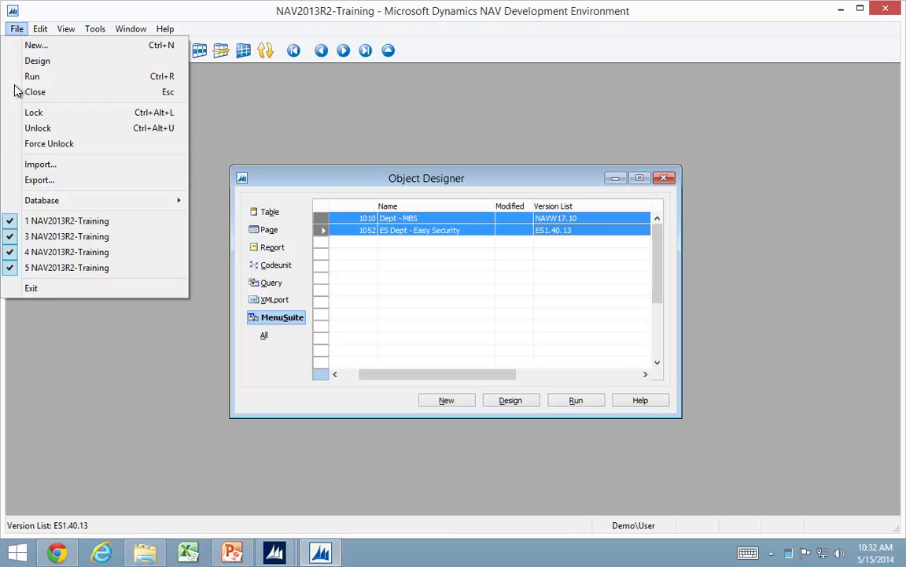
click(46, 169)
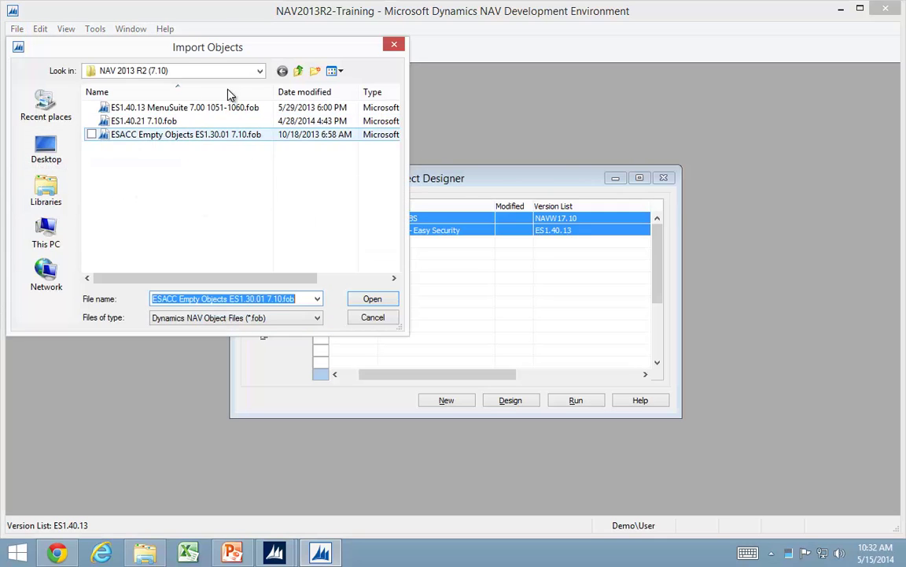
click(297, 73)
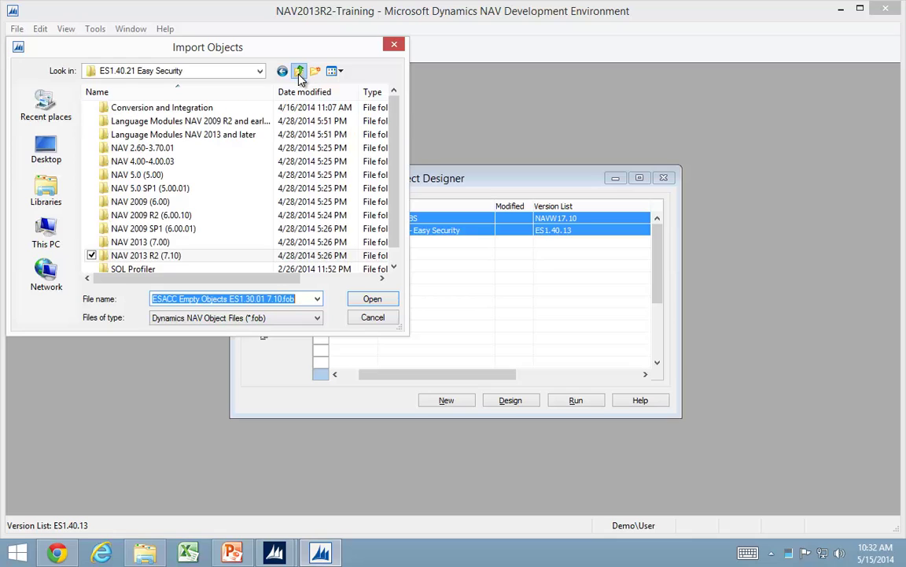
click(297, 73)
click(255, 319)
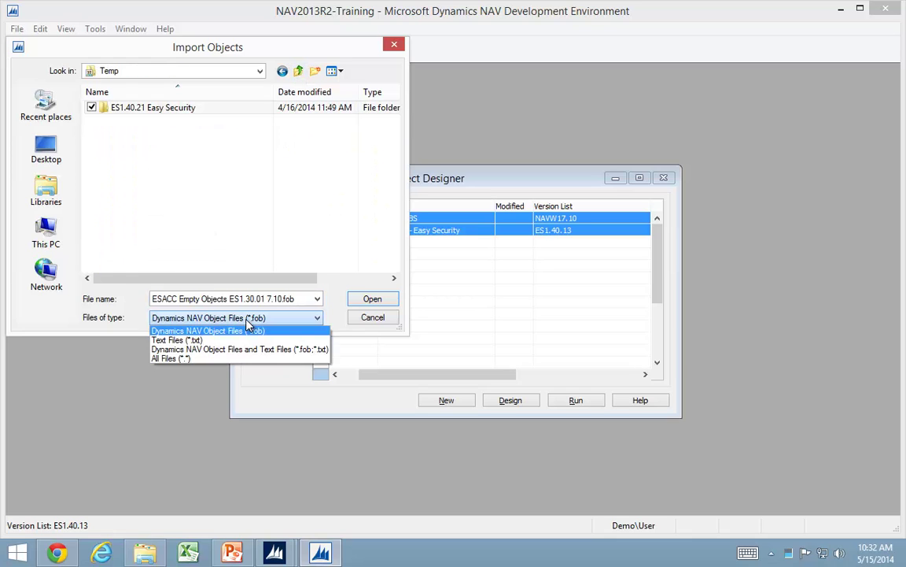
click(196, 339)
click(147, 137)
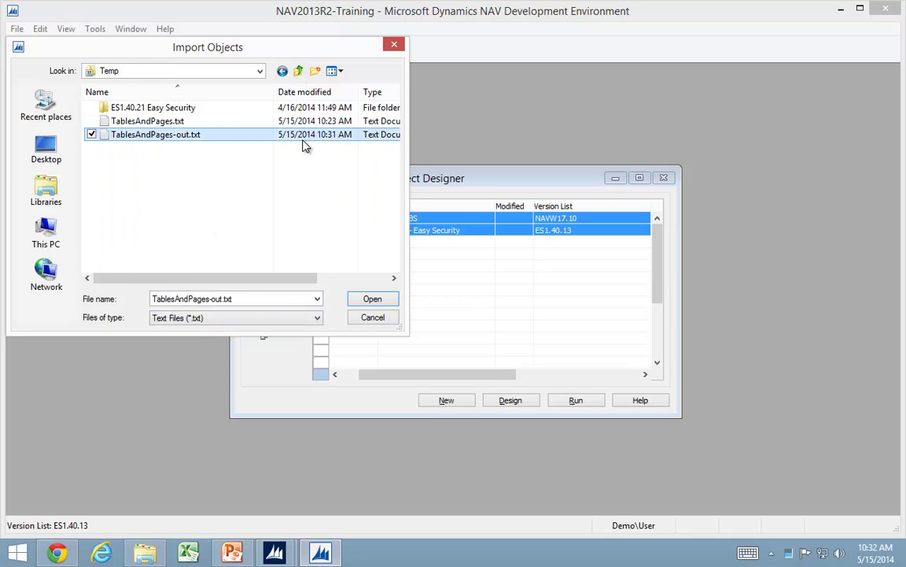
click(389, 302)
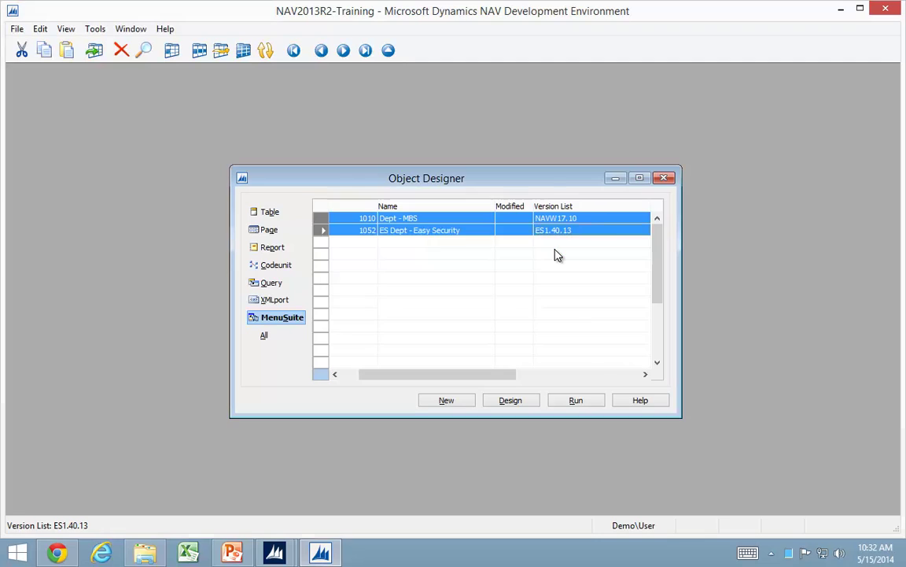
Step: List objects of all types filtered to Compiled = No
click(268, 337)
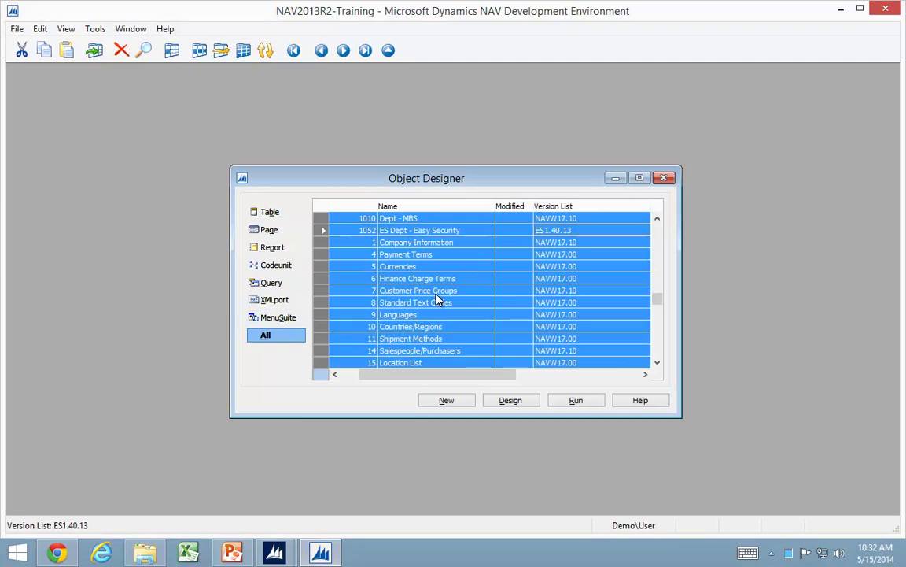
key(End)
key(Right)
key(Right)
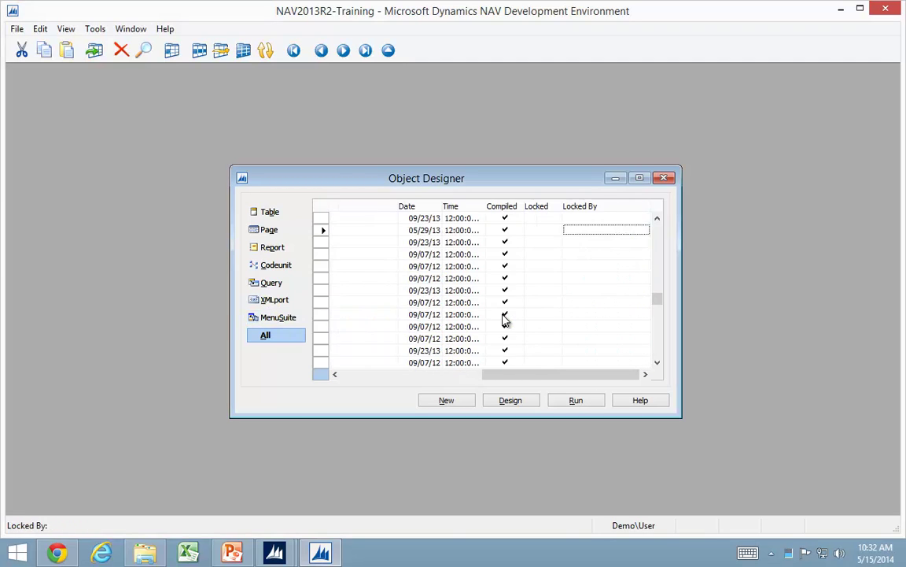
key(Left)
key(Left)
key(Left)
click(505, 320)
key(F7)
text(No)
key(Return)
Step: Browse the uncompiled objects' date, time, compiled and version list columns
key(Left)
key(Left)
key(Left)
key(Left)
key(Left)
key(Left)
key(Left)
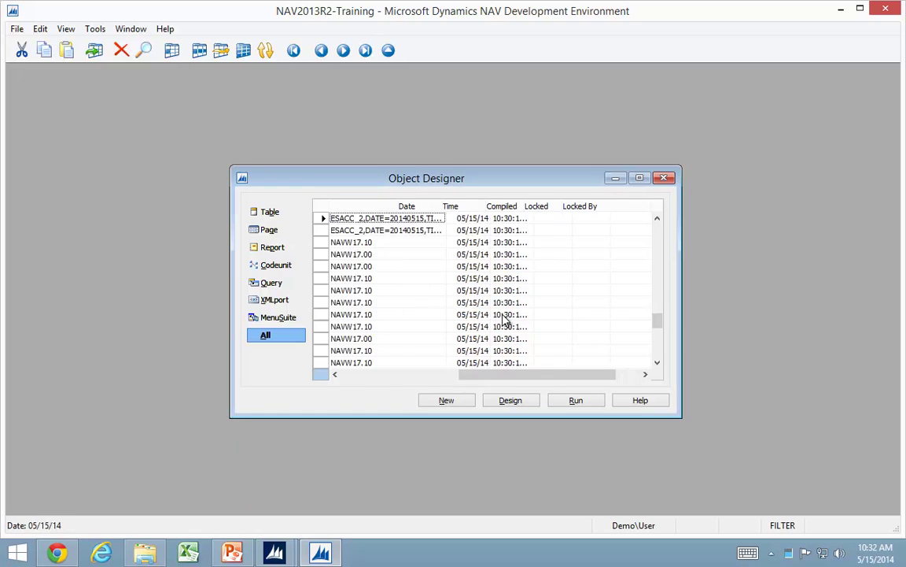
key(Down)
key(Down)
key(Down)
key(Down)
key(Down)
key(Down)
key(Down)
key(Down)
key(Down)
key(Down)
key(Down)
key(Down)
key(Down)
key(Down)
key(Down)
key(Down)
key(Down)
key(Down)
key(Down)
key(Down)
key(Down)
key(Down)
key(Down)
key(Down)
key(Down)
key(Down)
key(Down)
key(Down)
key(Down)
key(Down)
key(Down)
key(Down)
key(Down)
key(Up)
key(Up)
key(Up)
key(Up)
key(Up)
key(Up)
key(Up)
key(Up)
key(Up)
key(Up)
key(Up)
key(Up)
key(Up)
key(Up)
key(Up)
key(Up)
key(Up)
key(Up)
key(Up)
key(Up)
key(Up)
key(Up)
key(Up)
key(Up)
key(Up)
key(Up)
key(Up)
key(Up)
key(Up)
key(Up)
key(Up)
key(Up)
key(Up)
key(Up)
key(Up)
key(Up)
key(Up)
key(Up)
key(Up)
key(Up)
key(Right)
key(Right)
key(Right)
key(Right)
key(Right)
key(Right)
key(Right)
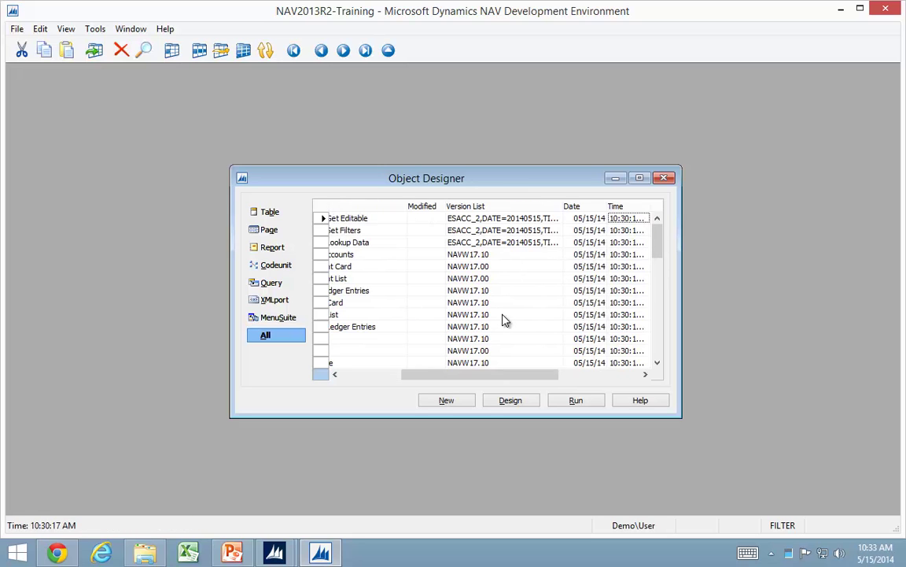
key(Left)
key(Left)
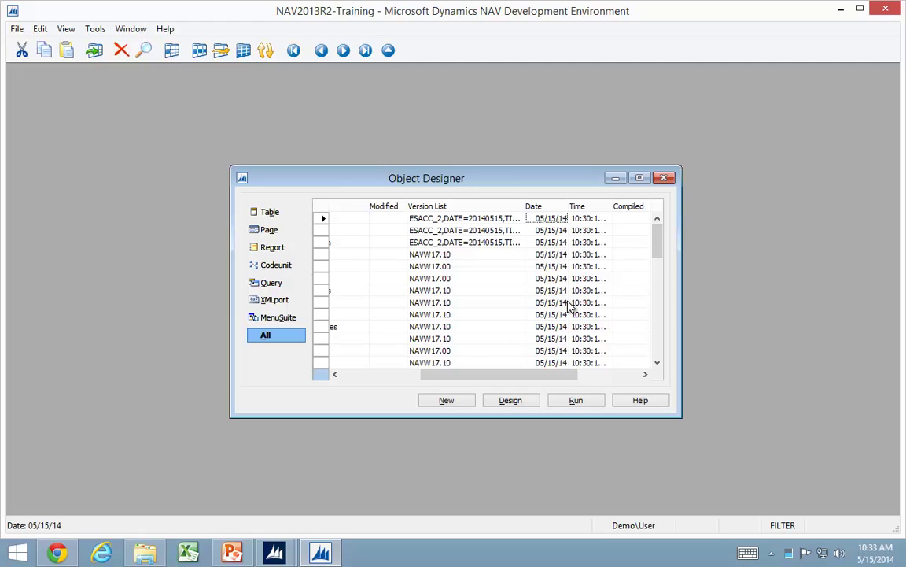
Step: Select and compile all 96 uncompiled objects, leaving the filtered list empty
click(320, 208)
click(93, 29)
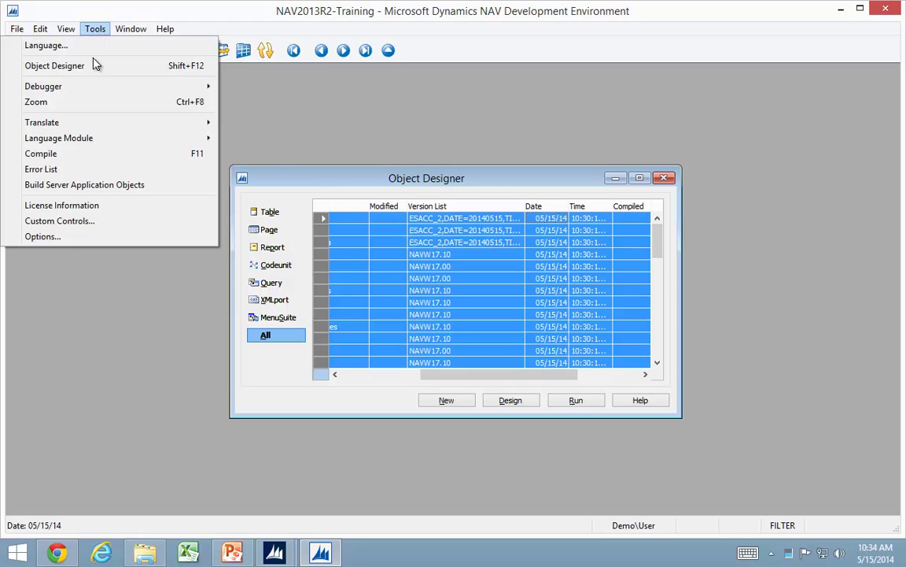
click(70, 156)
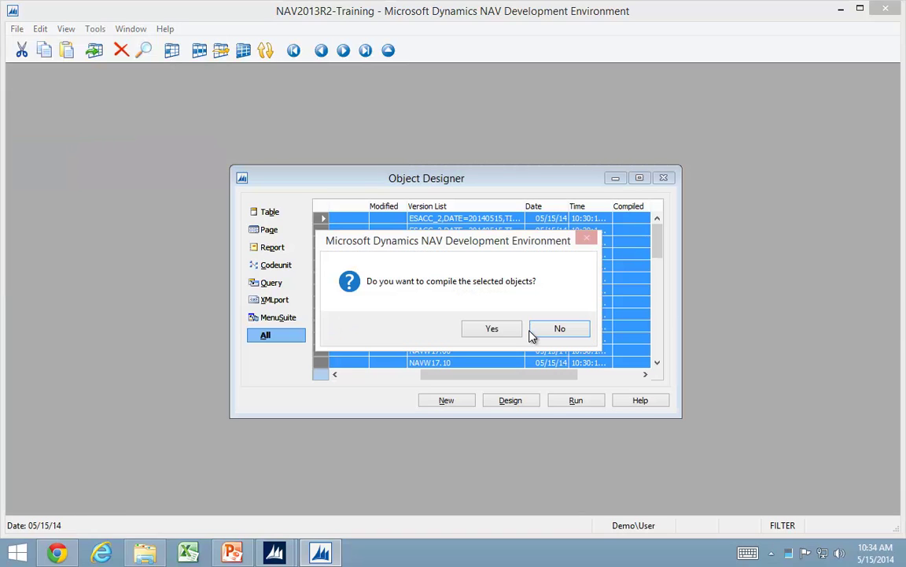
click(491, 331)
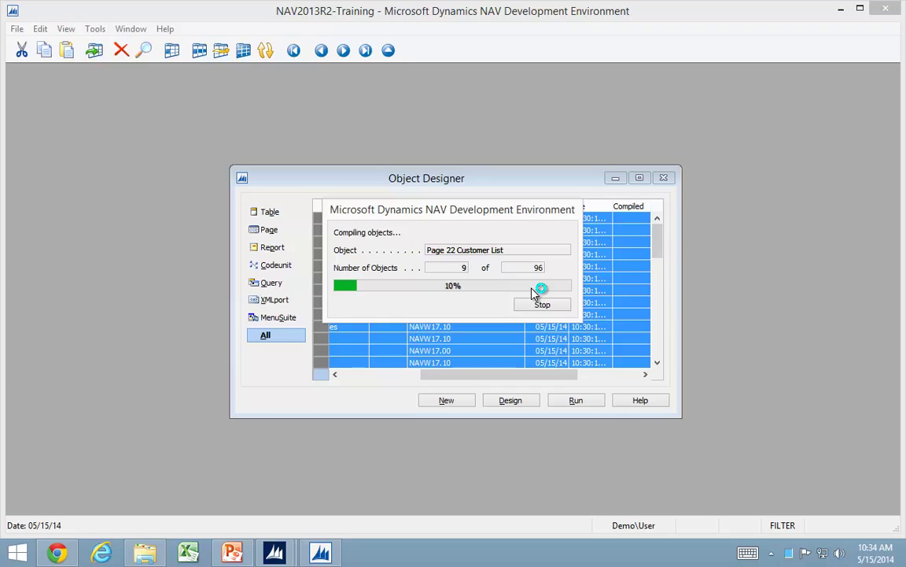
click(542, 304)
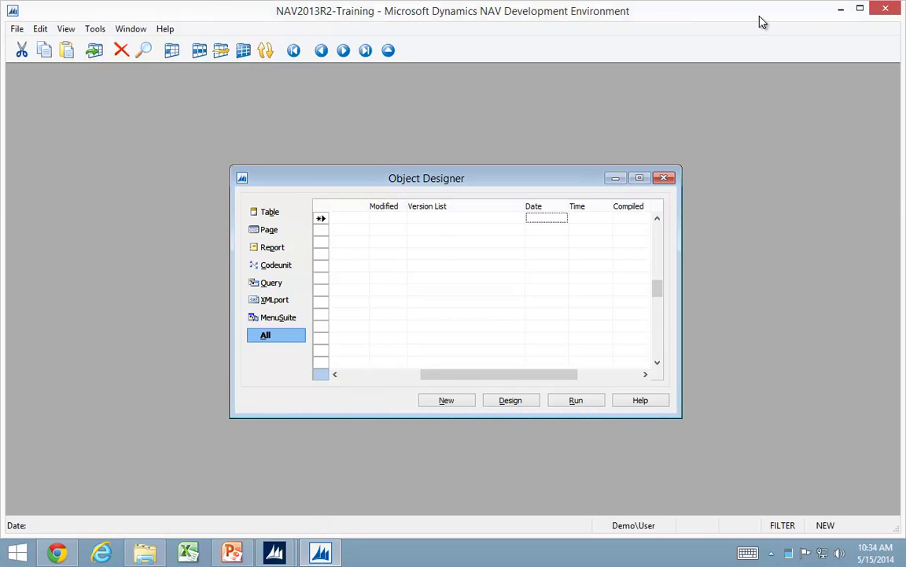
Step: Minimize the Development Environment and close the Field Level and Data Security Setup window
click(841, 10)
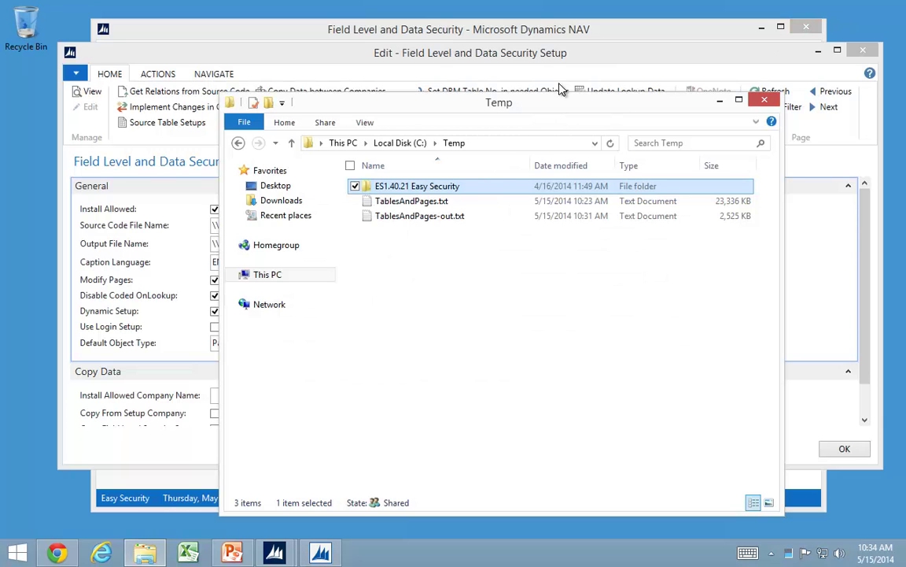
click(370, 51)
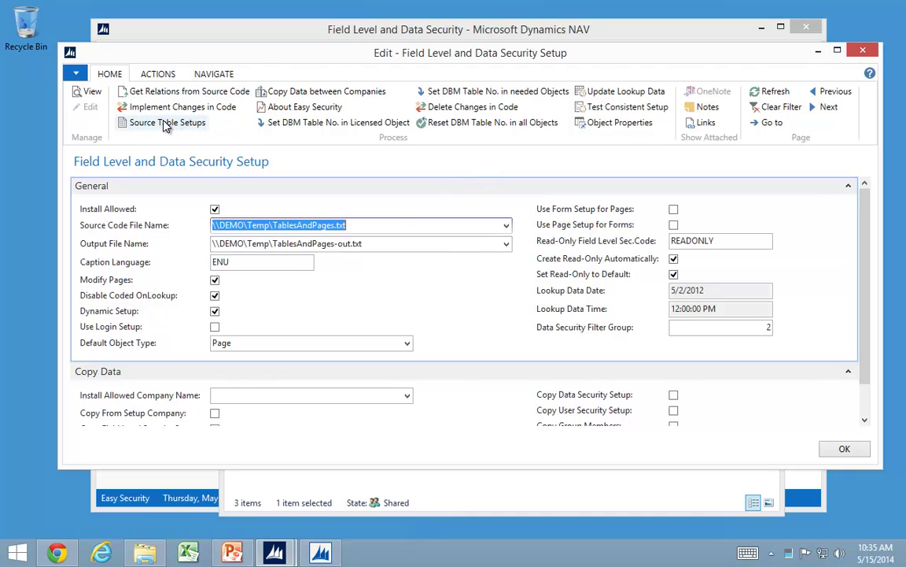
click(864, 50)
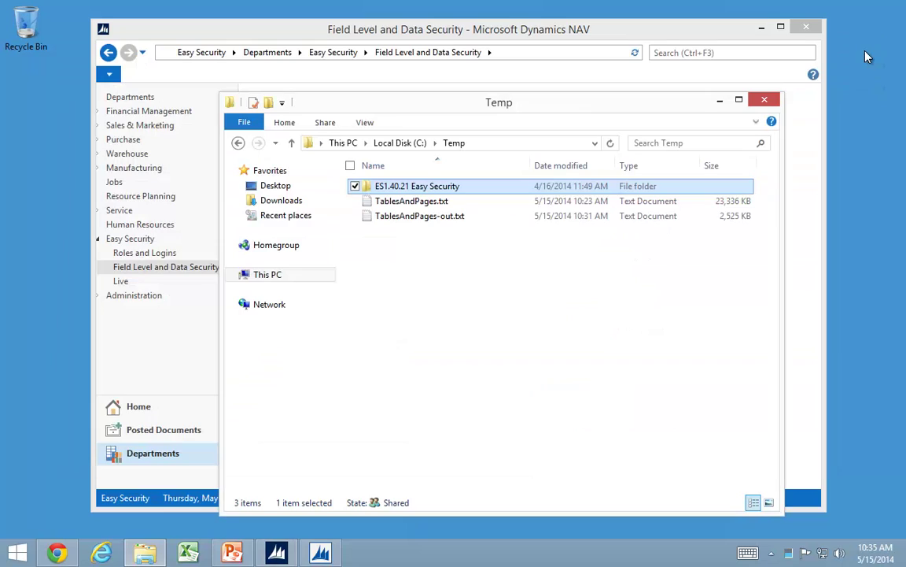
Step: Review the seven READONLY Field Level Security Codes, then view the empty Data Security Codes list
click(344, 33)
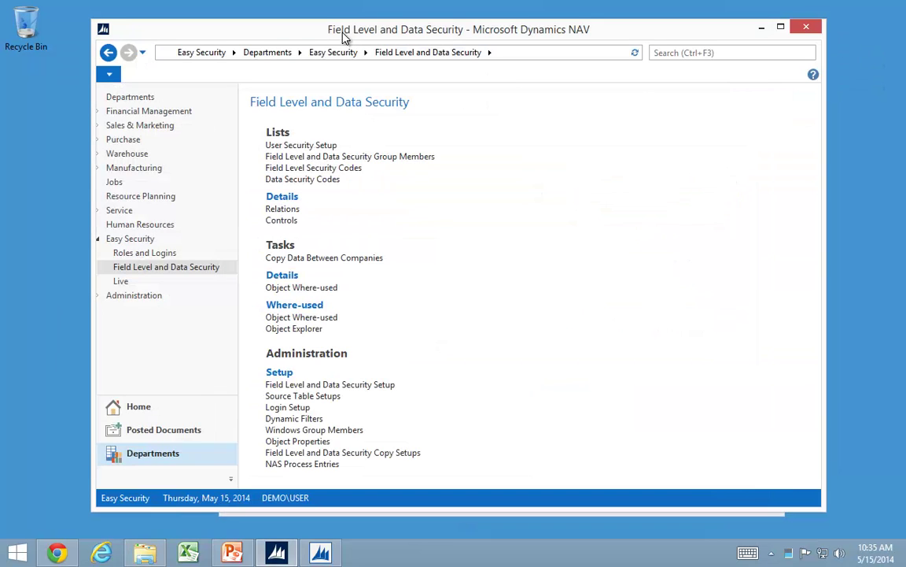
click(120, 270)
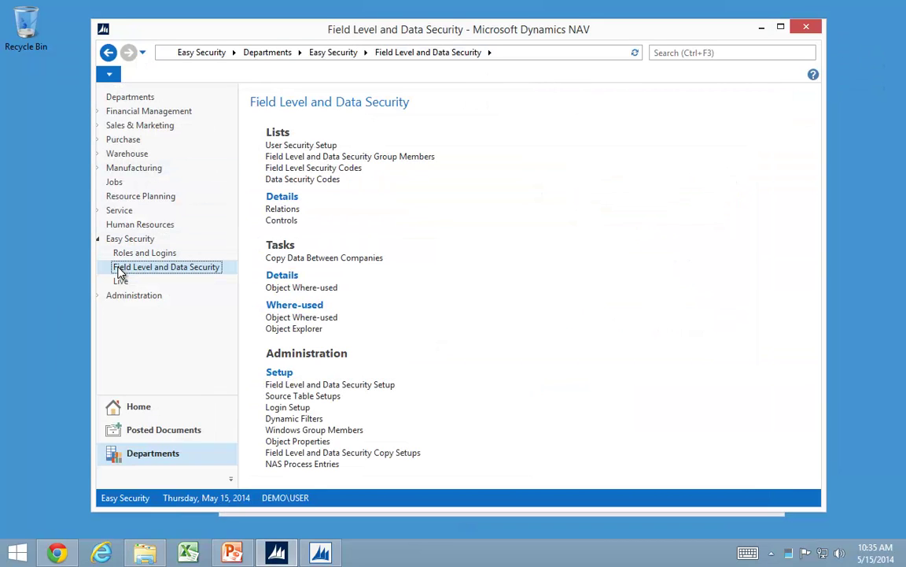
click(292, 168)
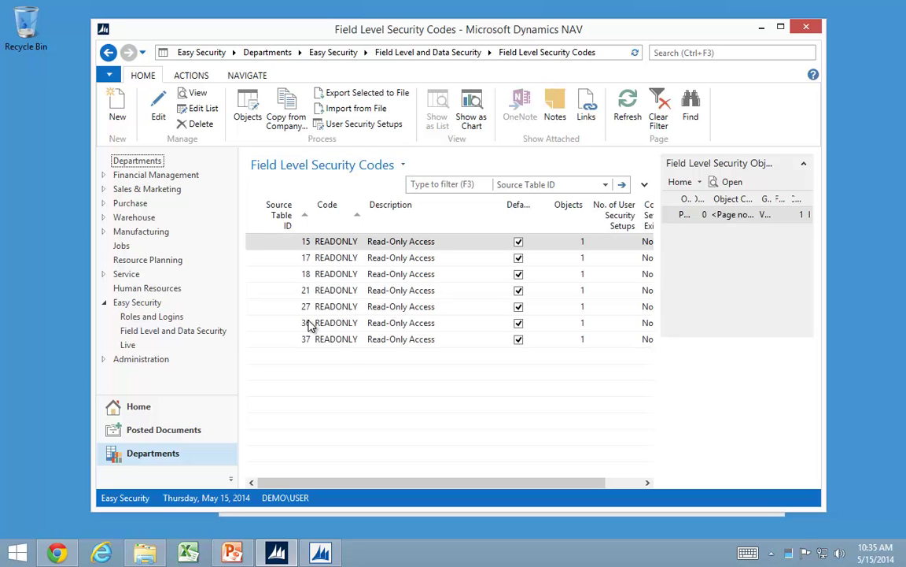
click(135, 330)
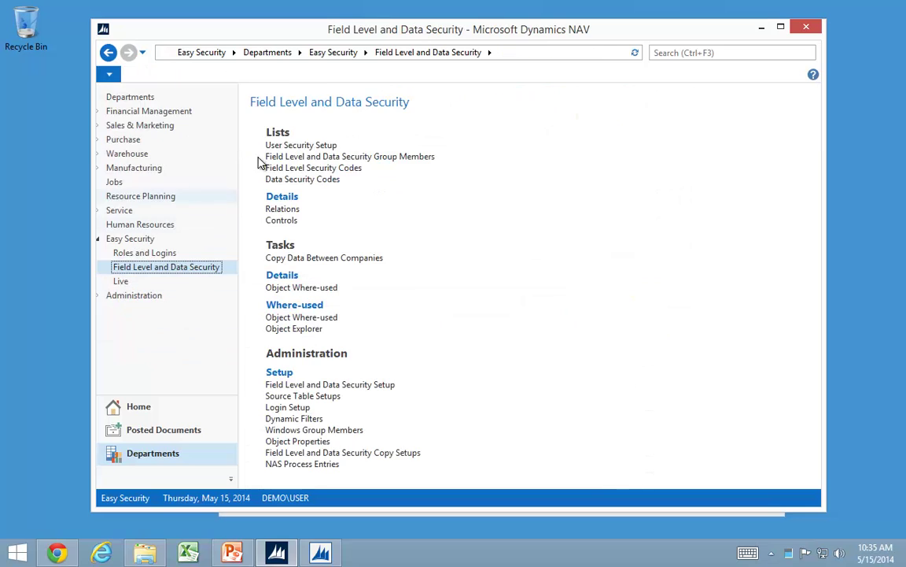
click(337, 179)
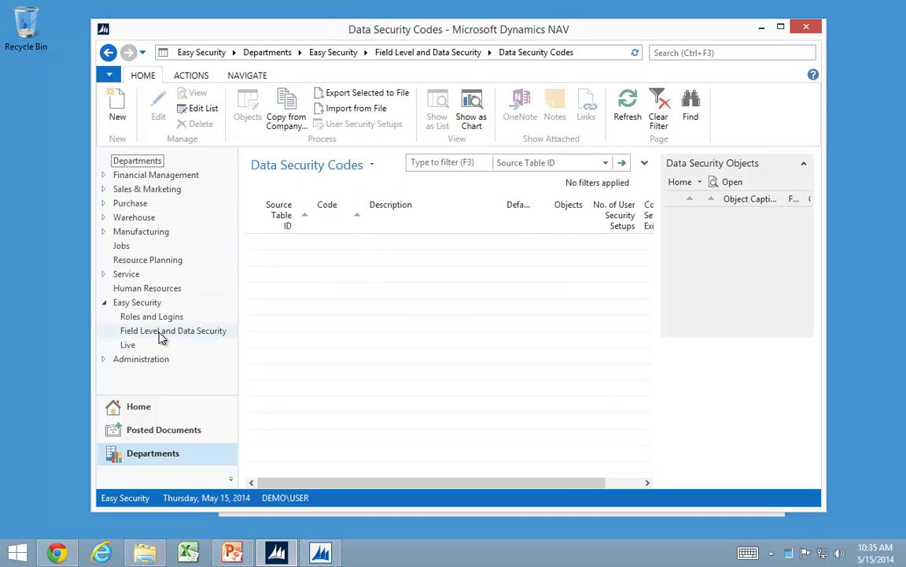
Step: Switch the company to CRONUS International Ltd
click(109, 75)
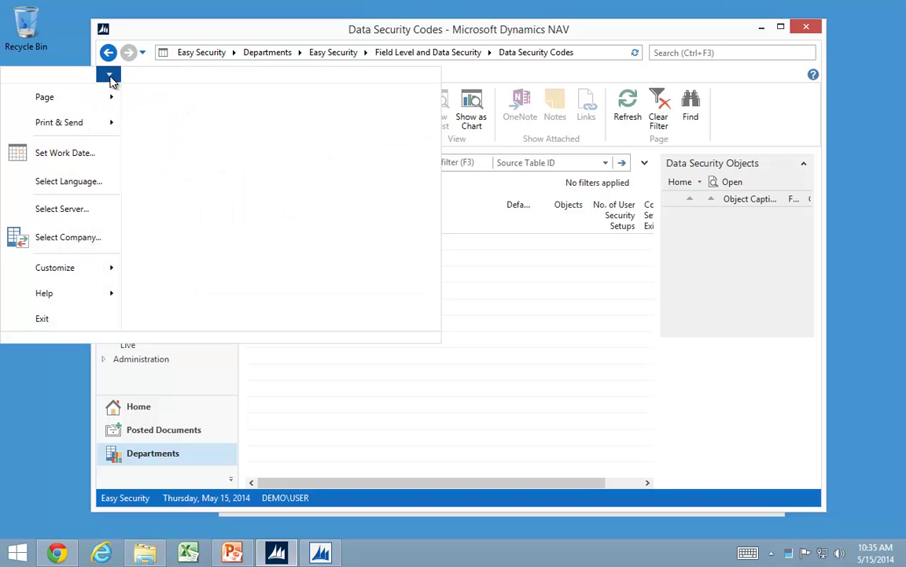
click(73, 240)
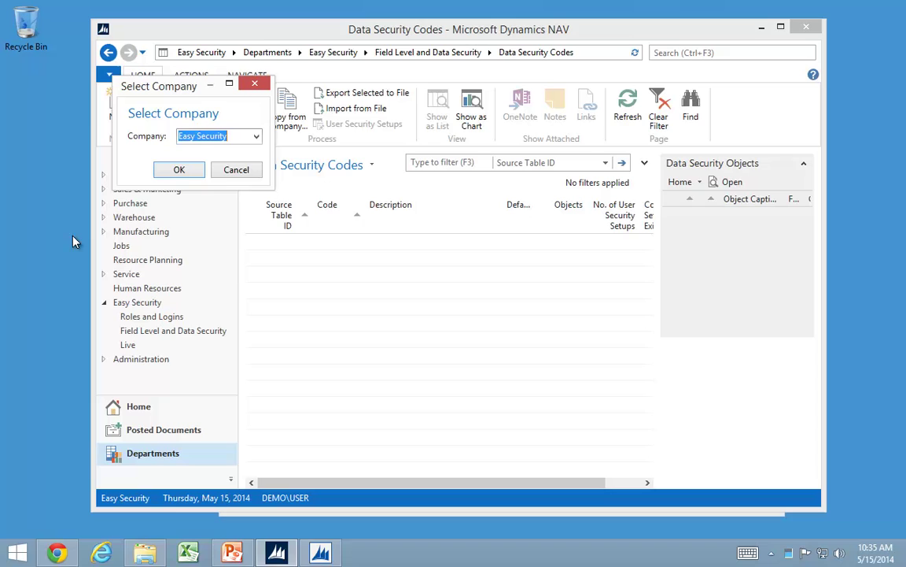
click(256, 136)
click(212, 156)
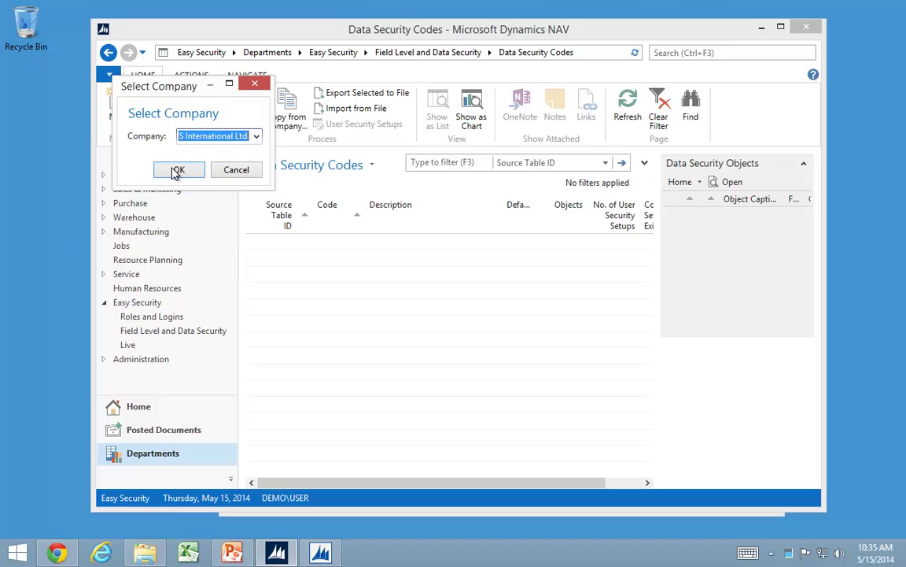
click(179, 170)
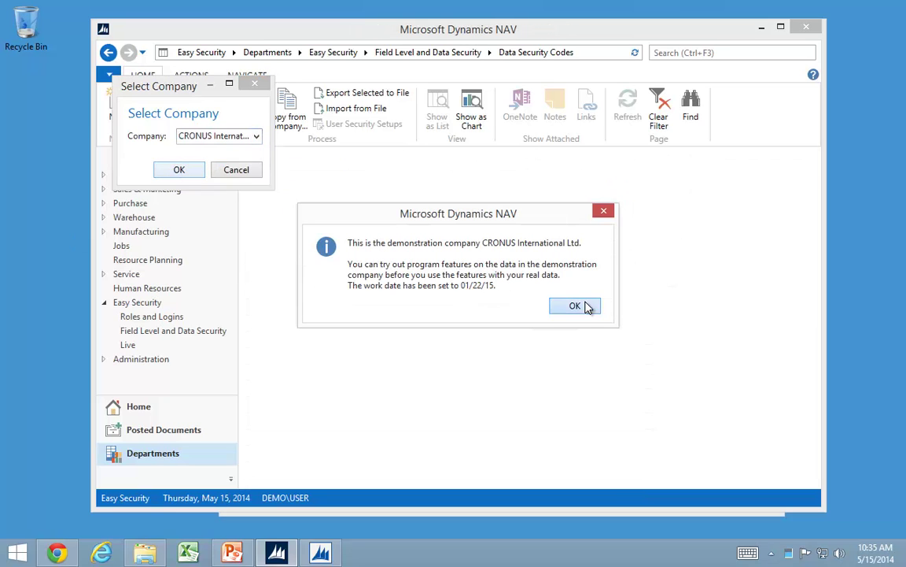
click(573, 306)
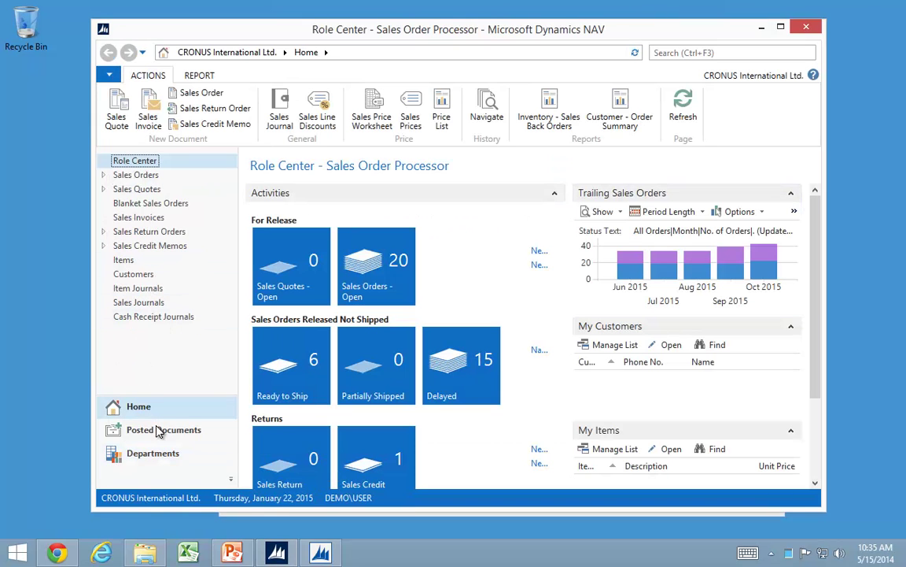
Step: Go to Departments > Easy Security > Field Level and Data Security
click(145, 456)
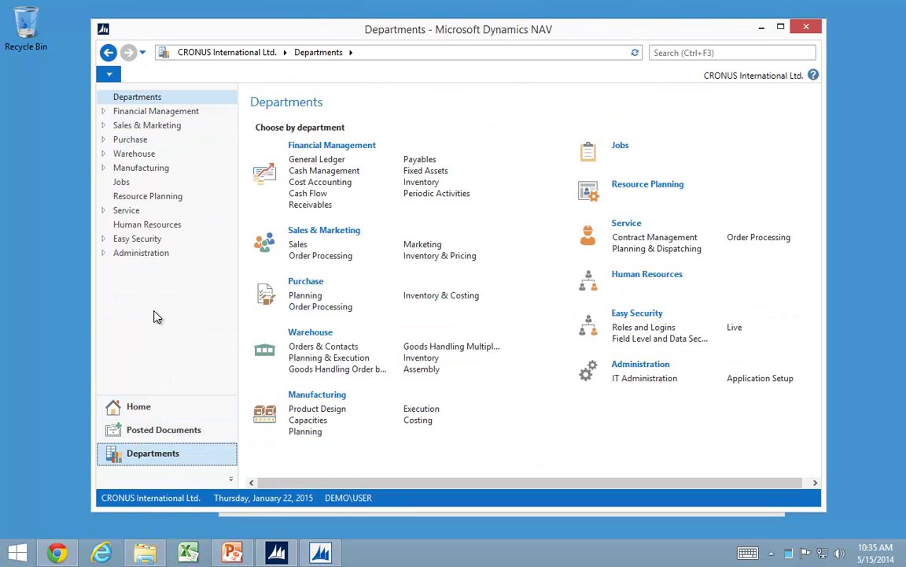
click(135, 240)
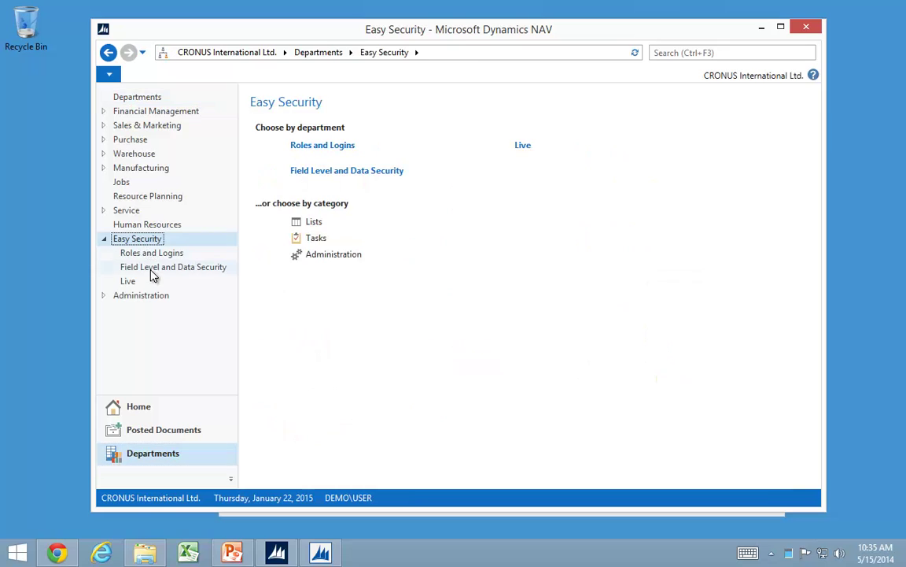
click(153, 266)
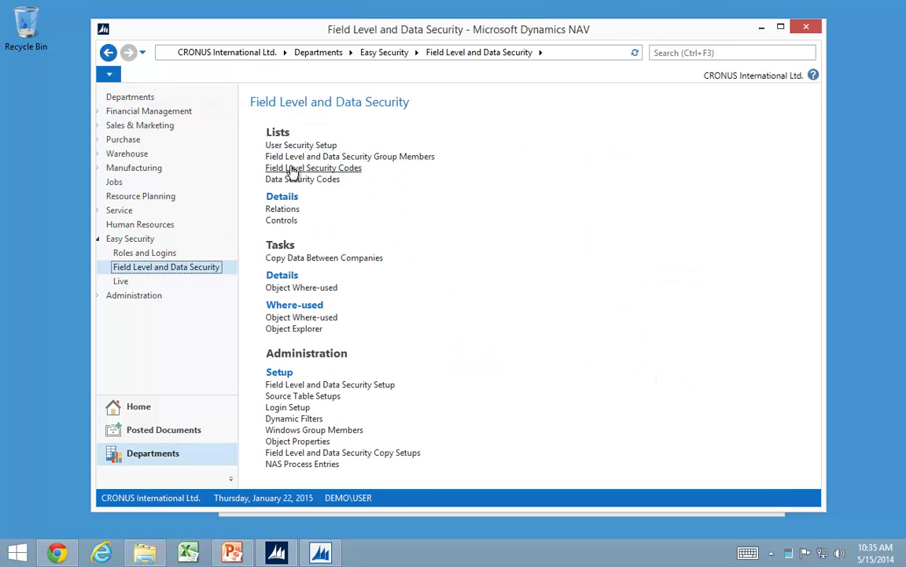
Step: In the setup card, skip the lookup update, pick Easy Security as setup company, and enable both copy options
click(281, 386)
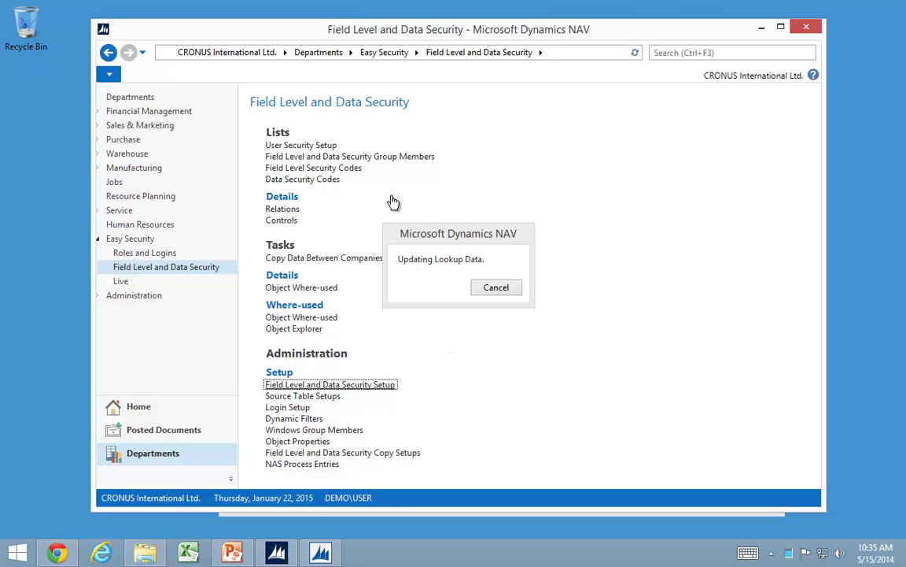
click(503, 287)
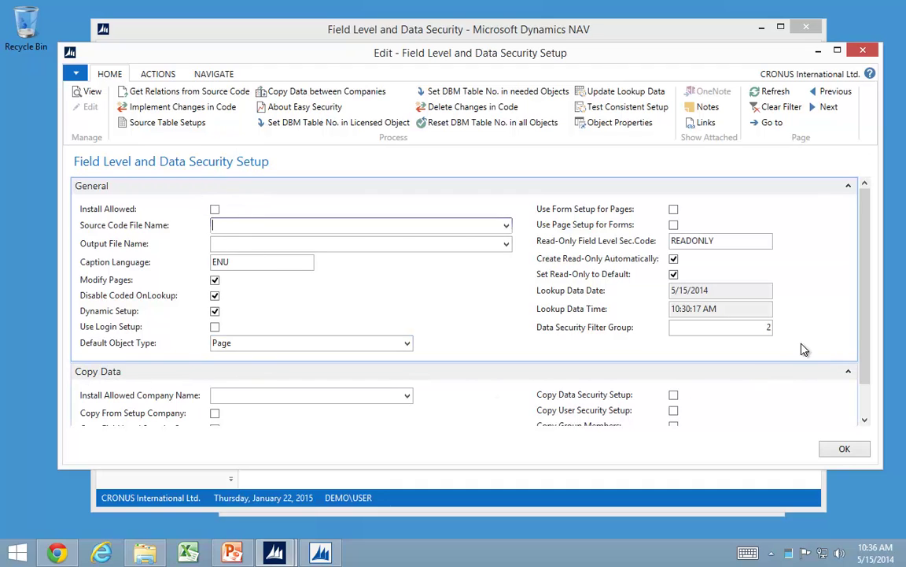
scroll(787, 338, down, 1)
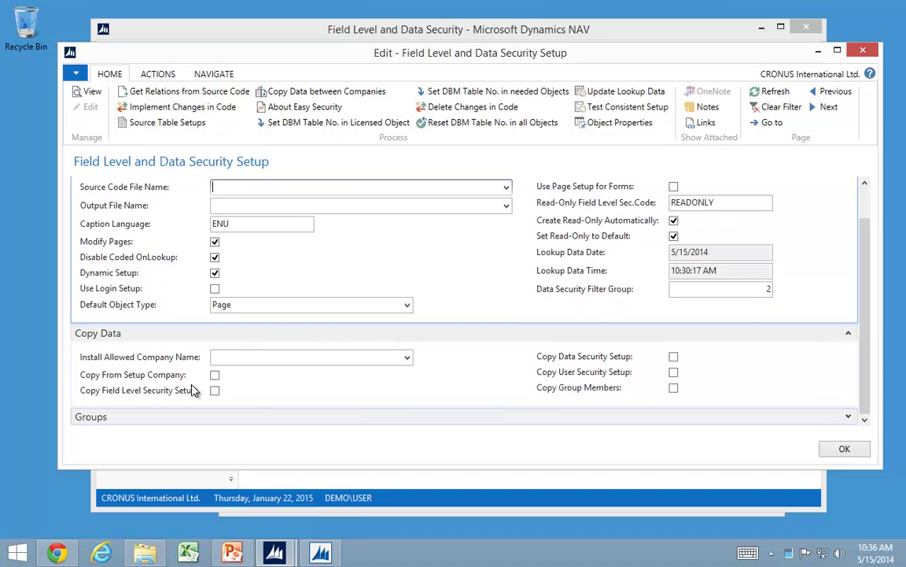
click(407, 359)
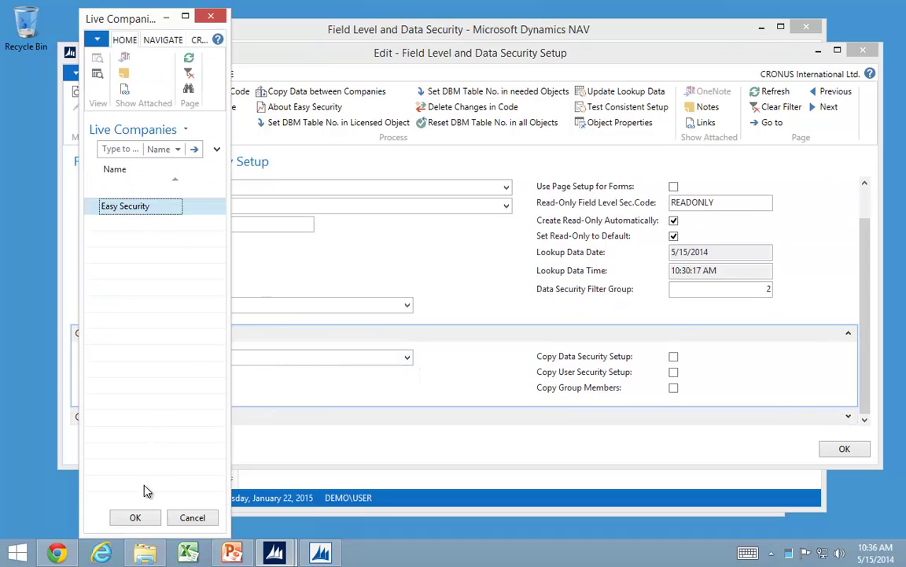
click(136, 517)
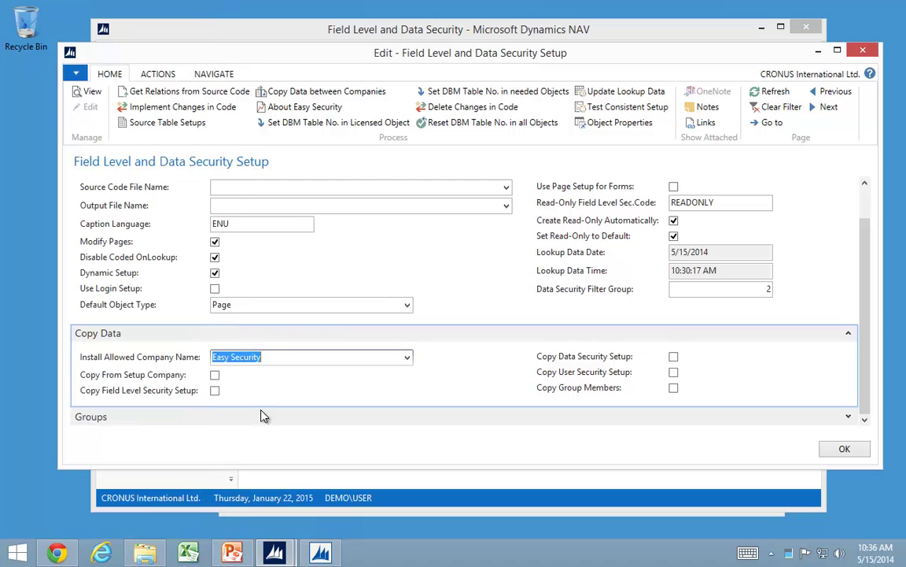
click(215, 376)
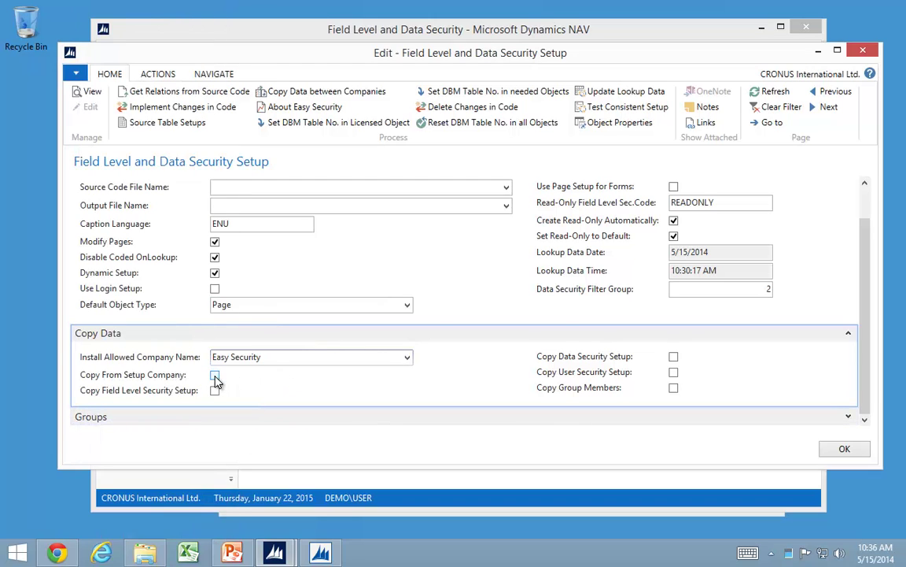
click(215, 390)
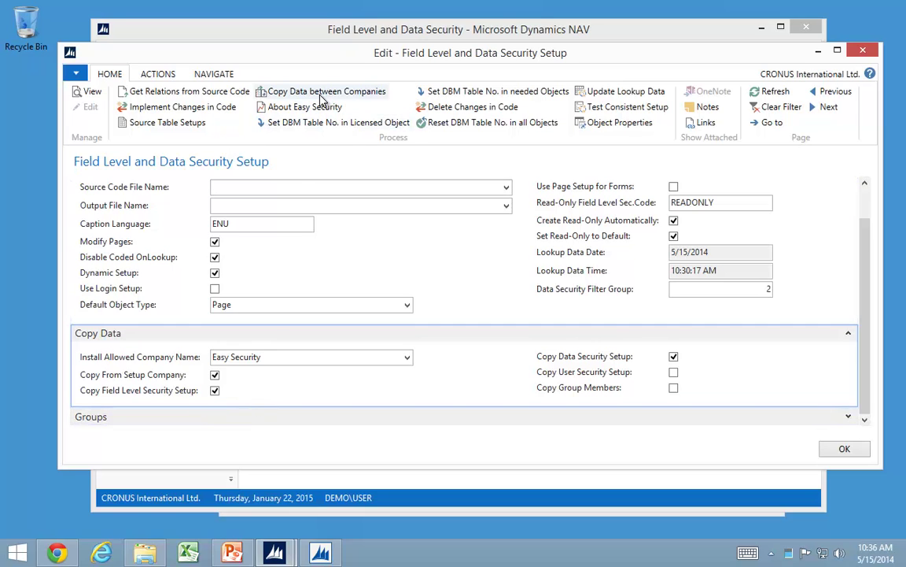
Step: Run Copy Data Between Companies, adding 7 new Field Level Security Codes to CRONUS
key(Escape)
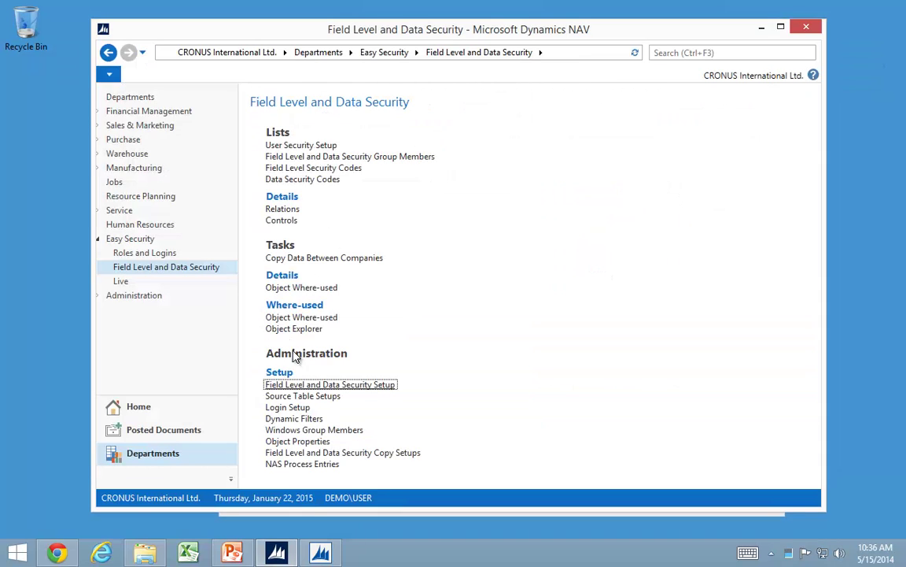
click(290, 260)
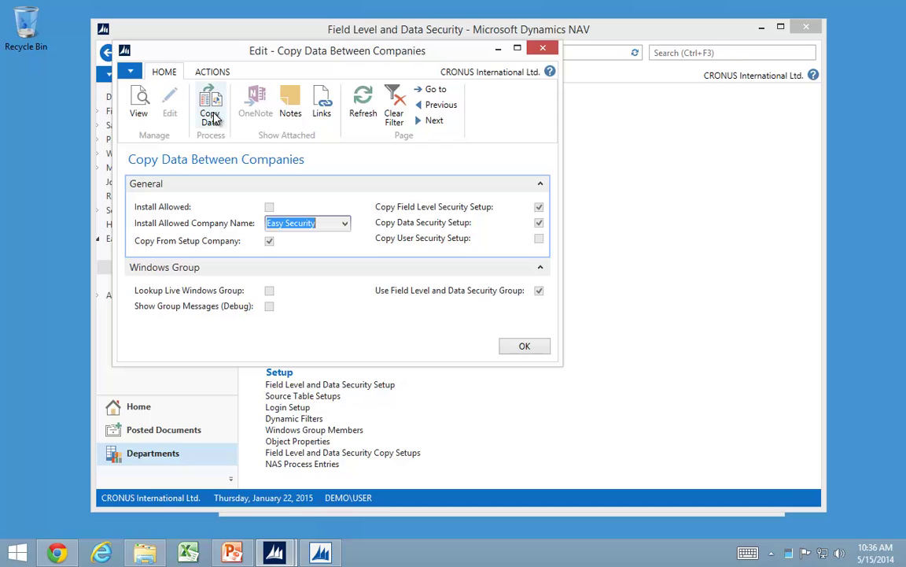
click(211, 116)
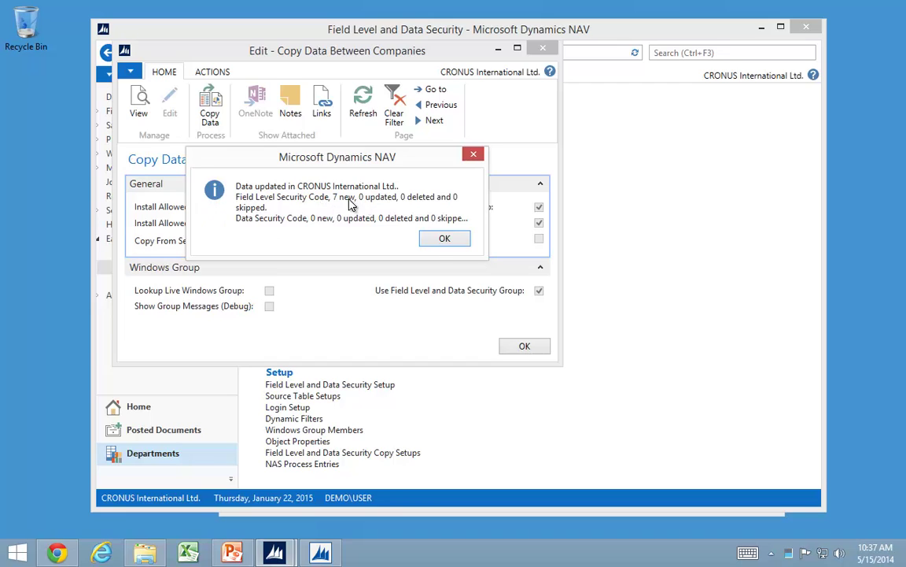
click(445, 239)
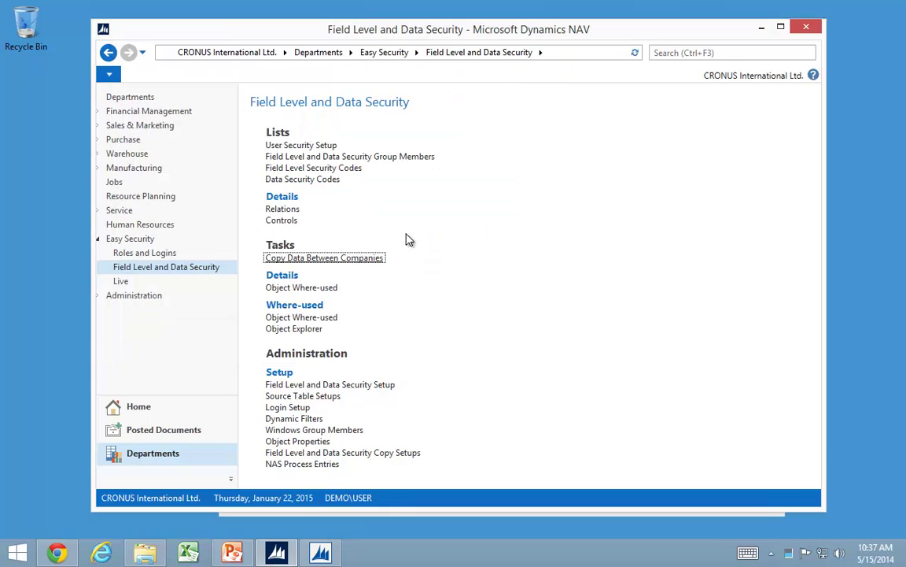
click(303, 169)
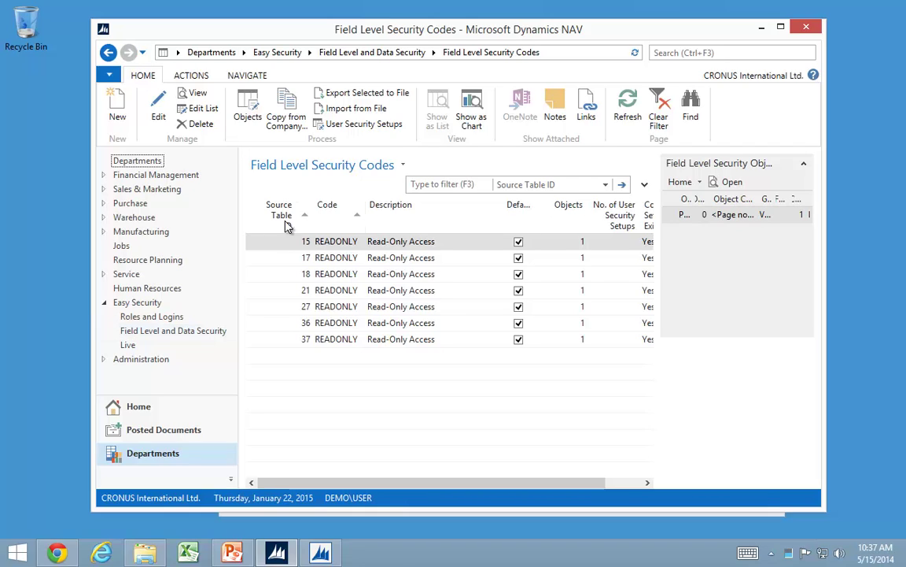
click(159, 329)
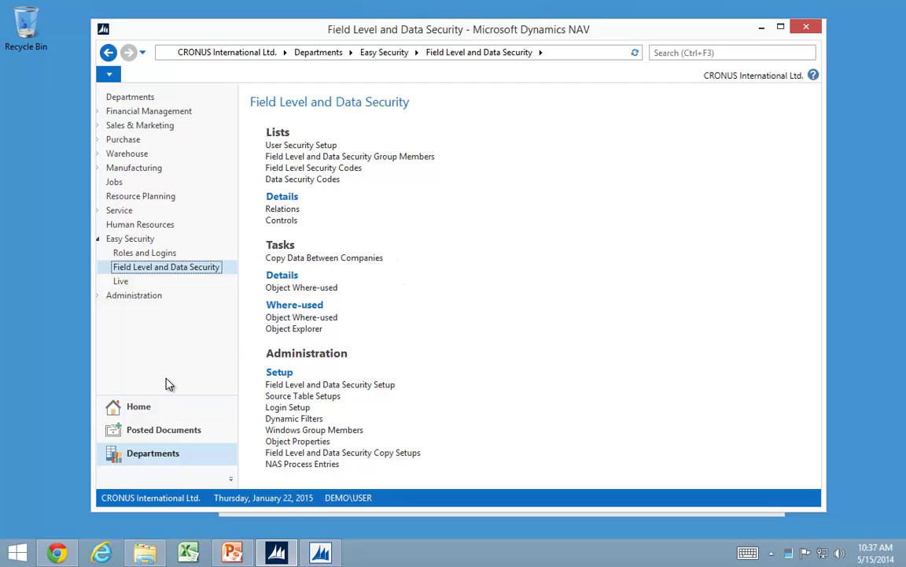
Step: Switch the company to Easy Security
click(110, 75)
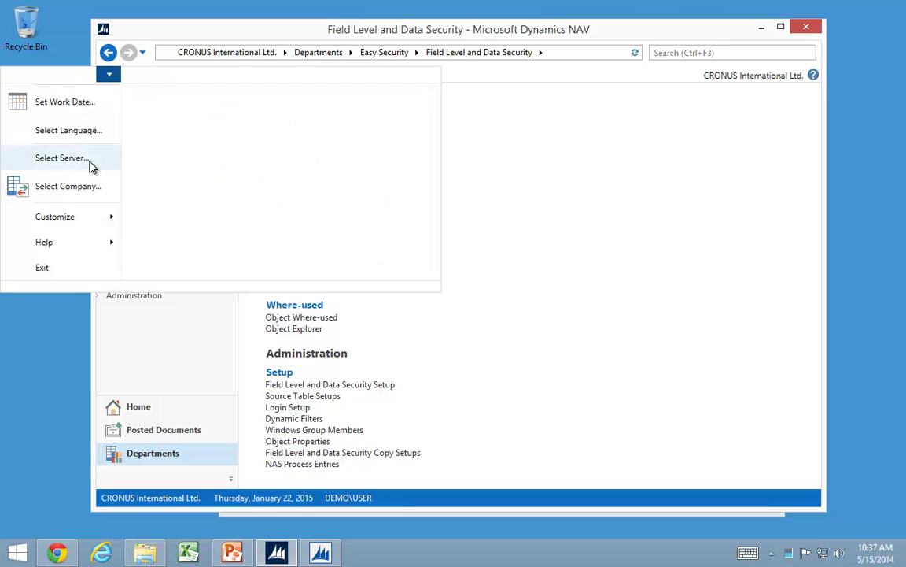
click(65, 187)
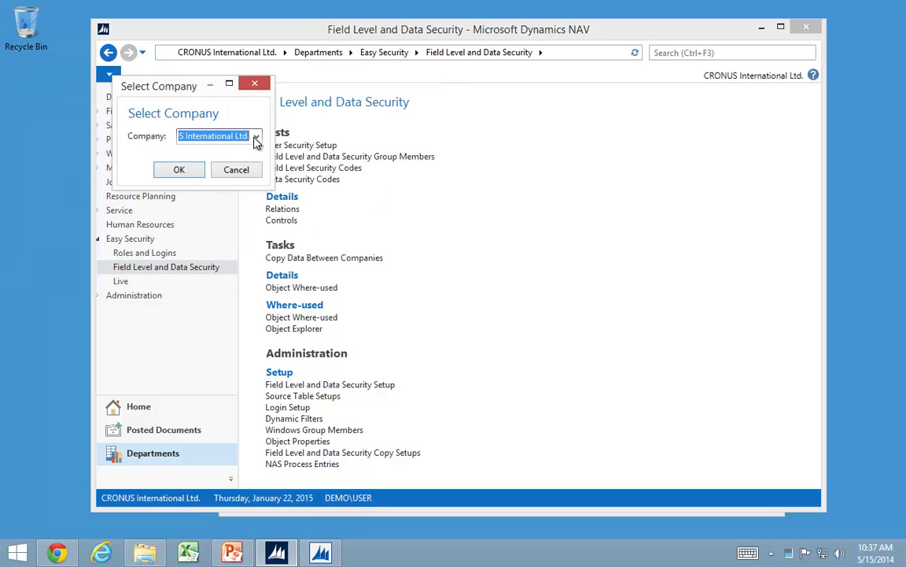
click(256, 135)
click(205, 170)
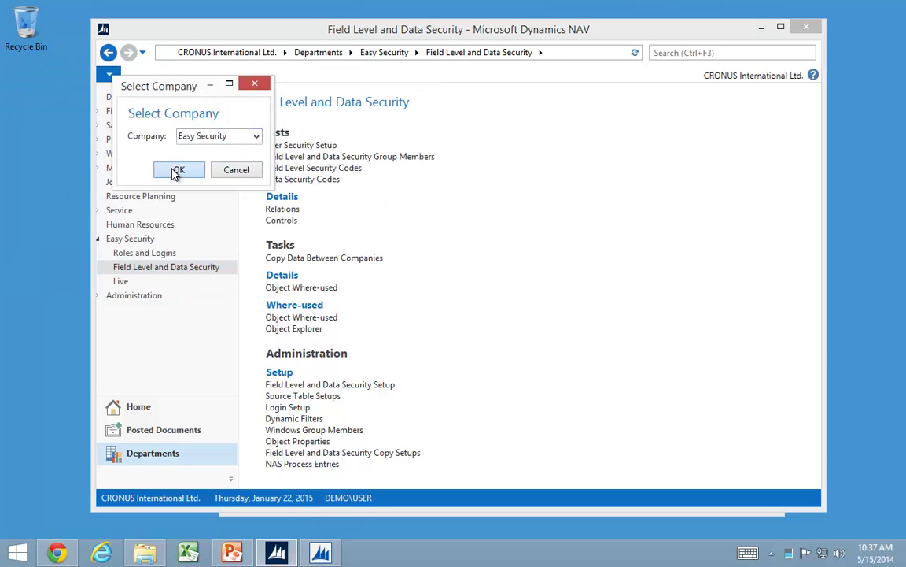
click(176, 171)
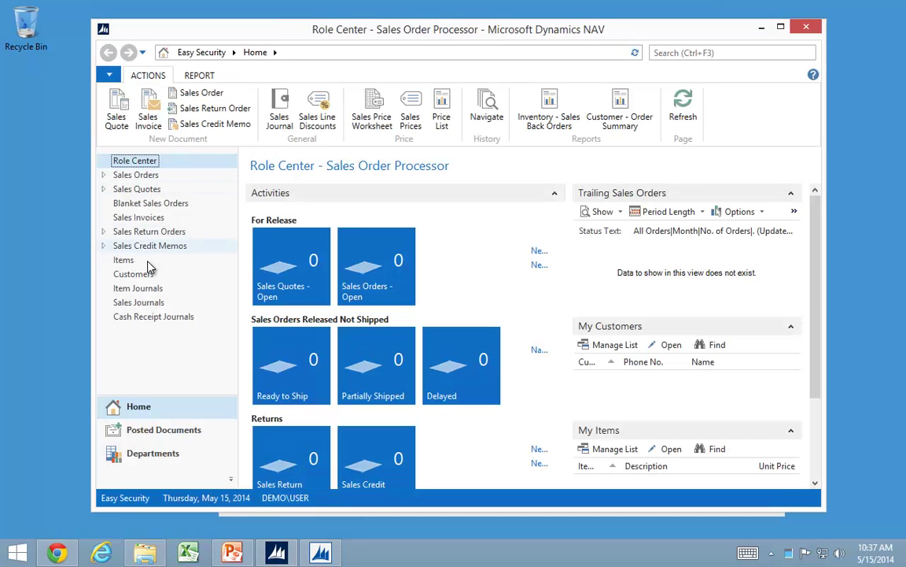
Step: Rerun Copy Data Between Companies, updating CRONUS's 7 existing Field Level Security Codes
click(148, 454)
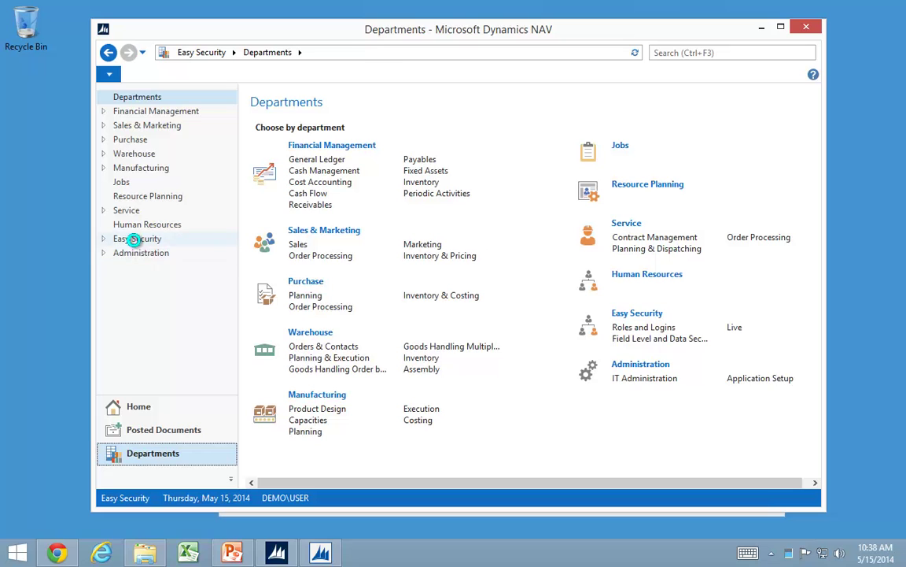
click(126, 238)
click(159, 266)
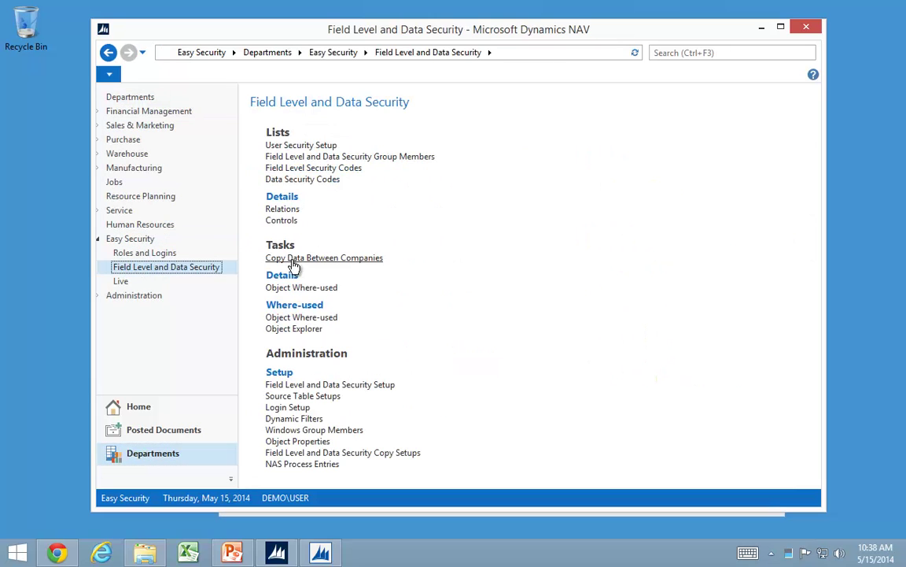
click(292, 258)
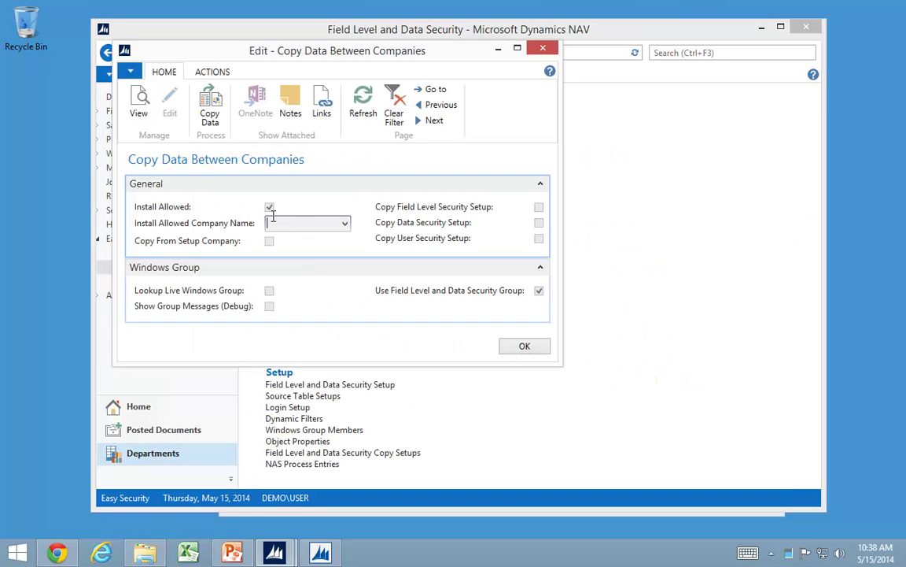
click(209, 114)
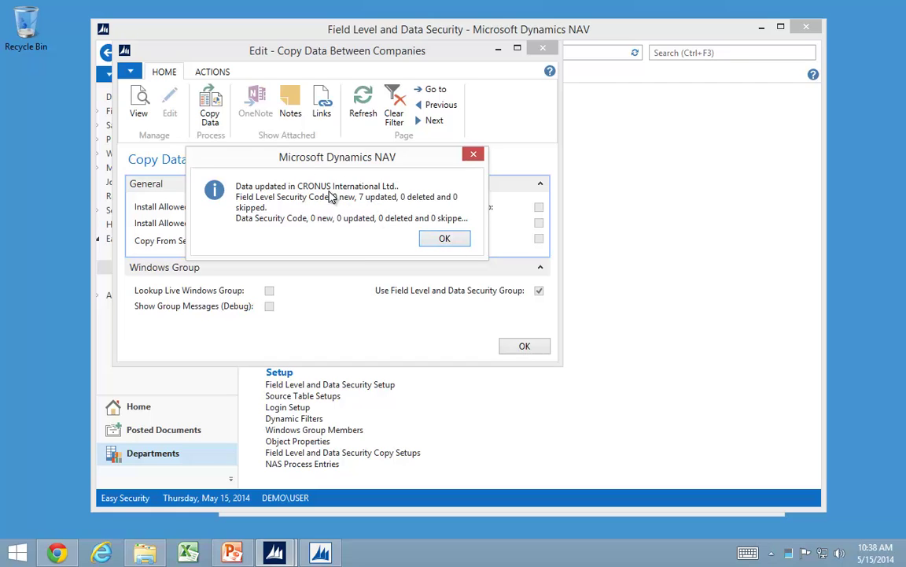
click(446, 239)
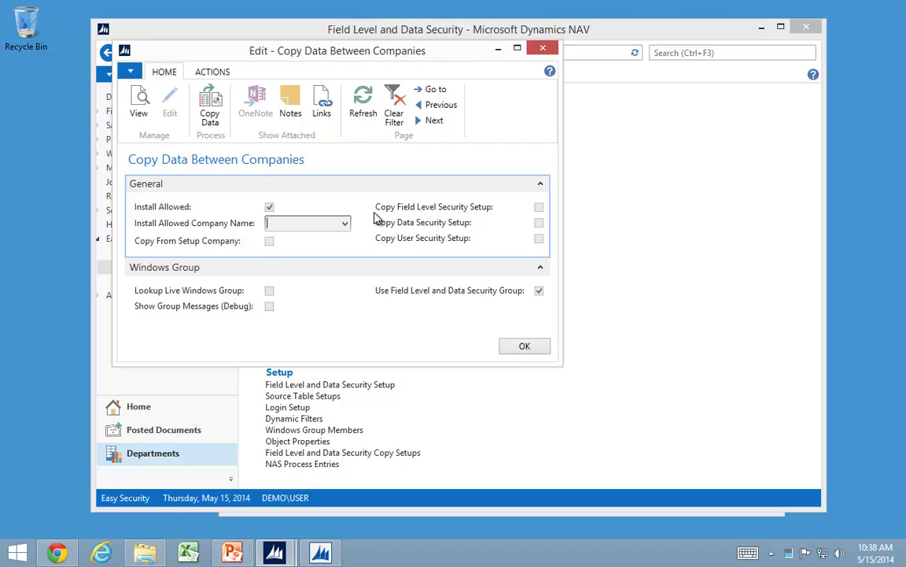
Step: Close the Copy Data Between Companies window with Esc
key(Escape)
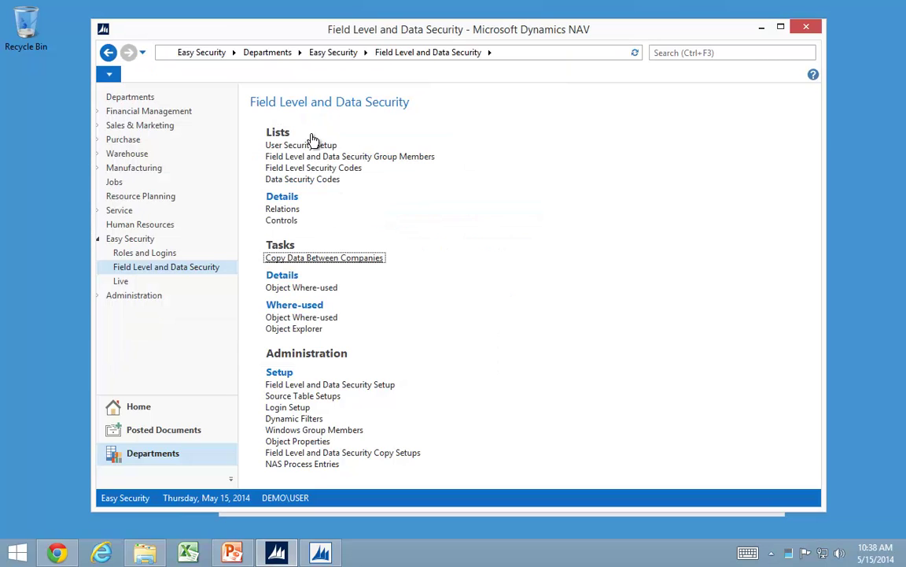